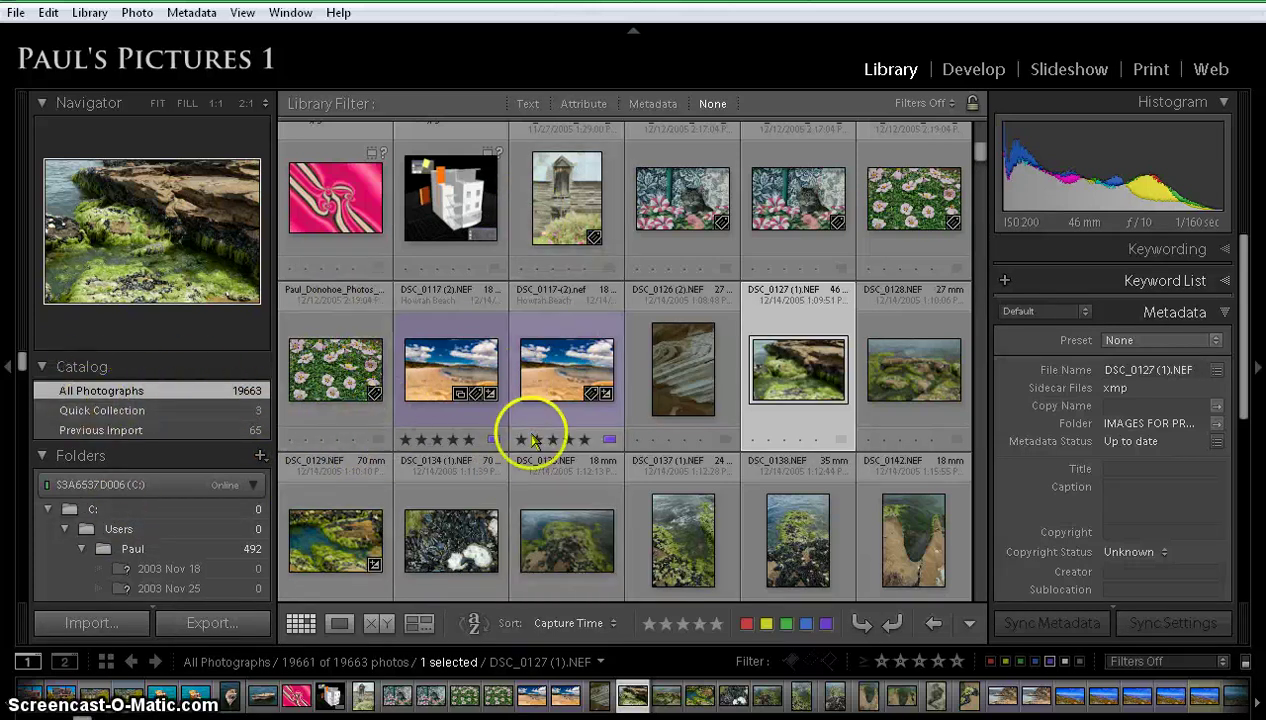
scroll(554, 401, down, 5)
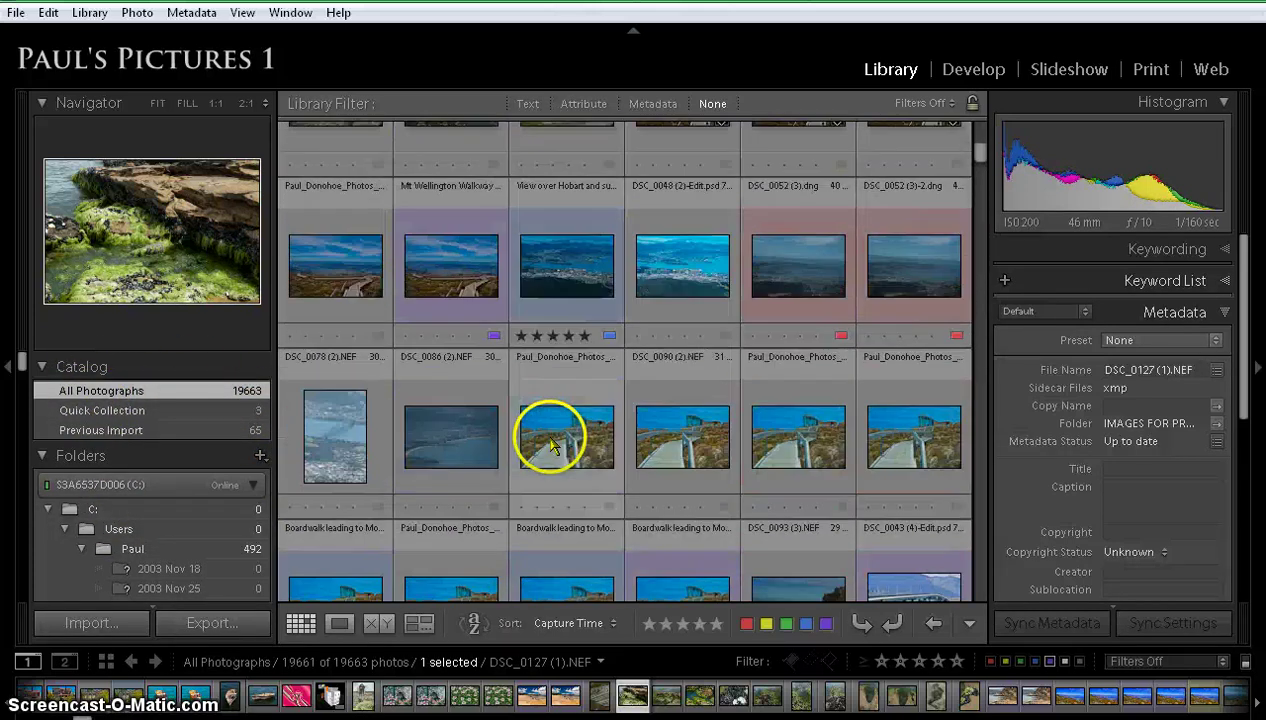
scroll(550, 445, down, 10)
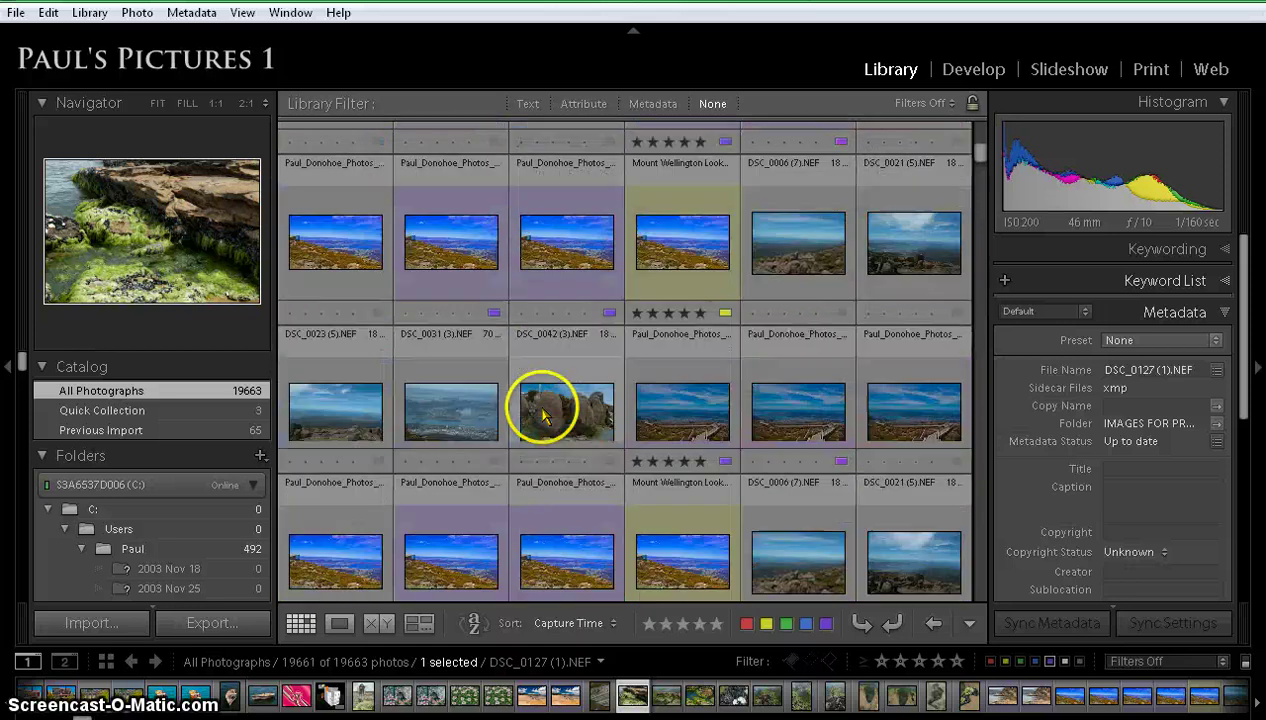
scroll(541, 414, up, 15)
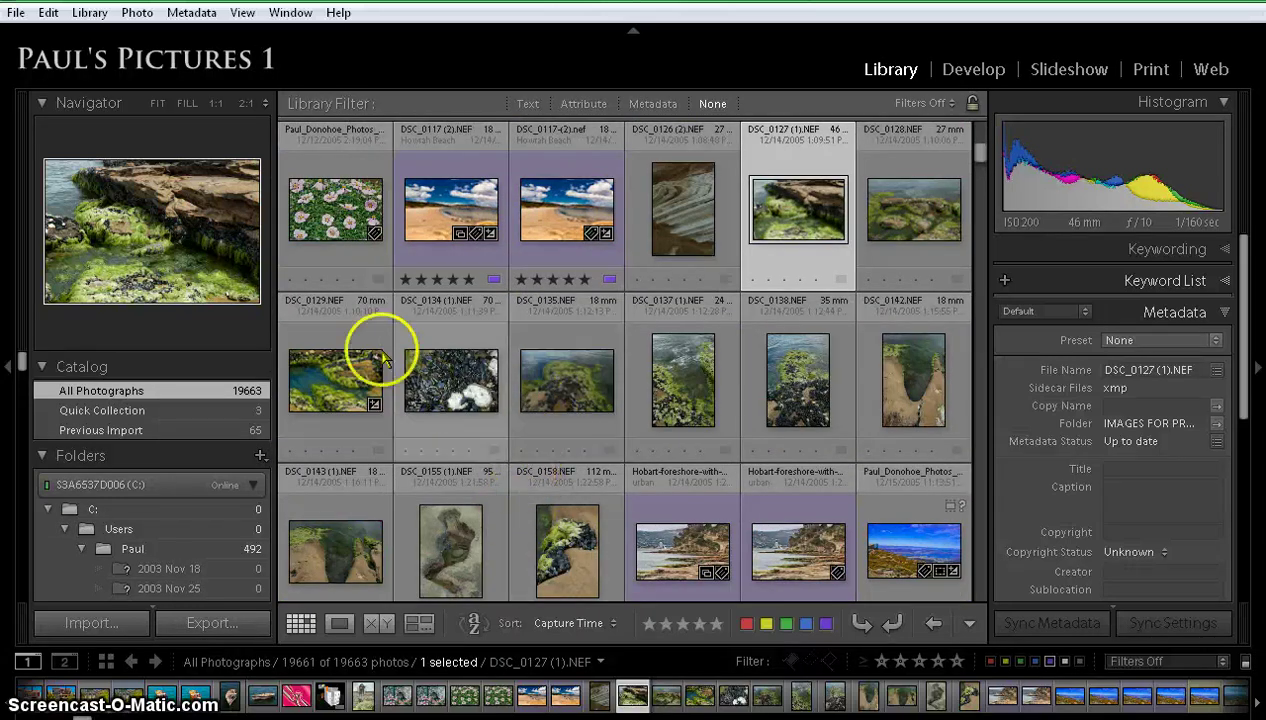
click(243, 14)
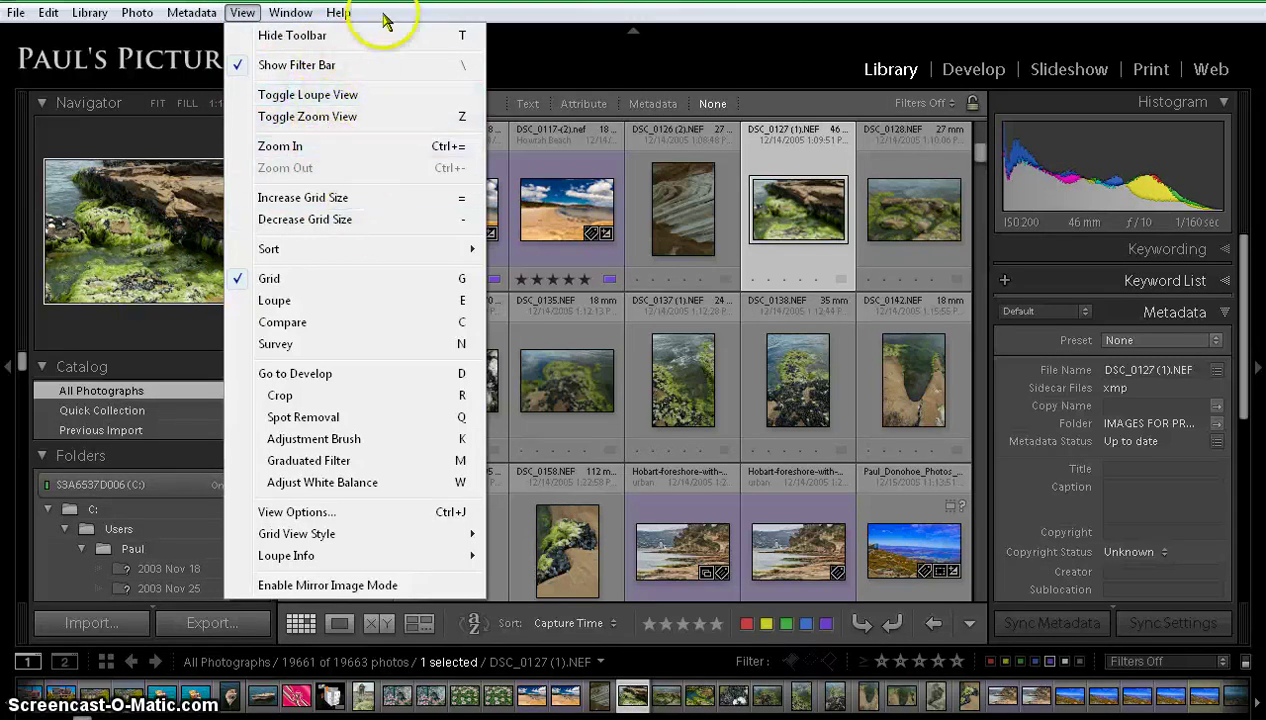
key(Escape)
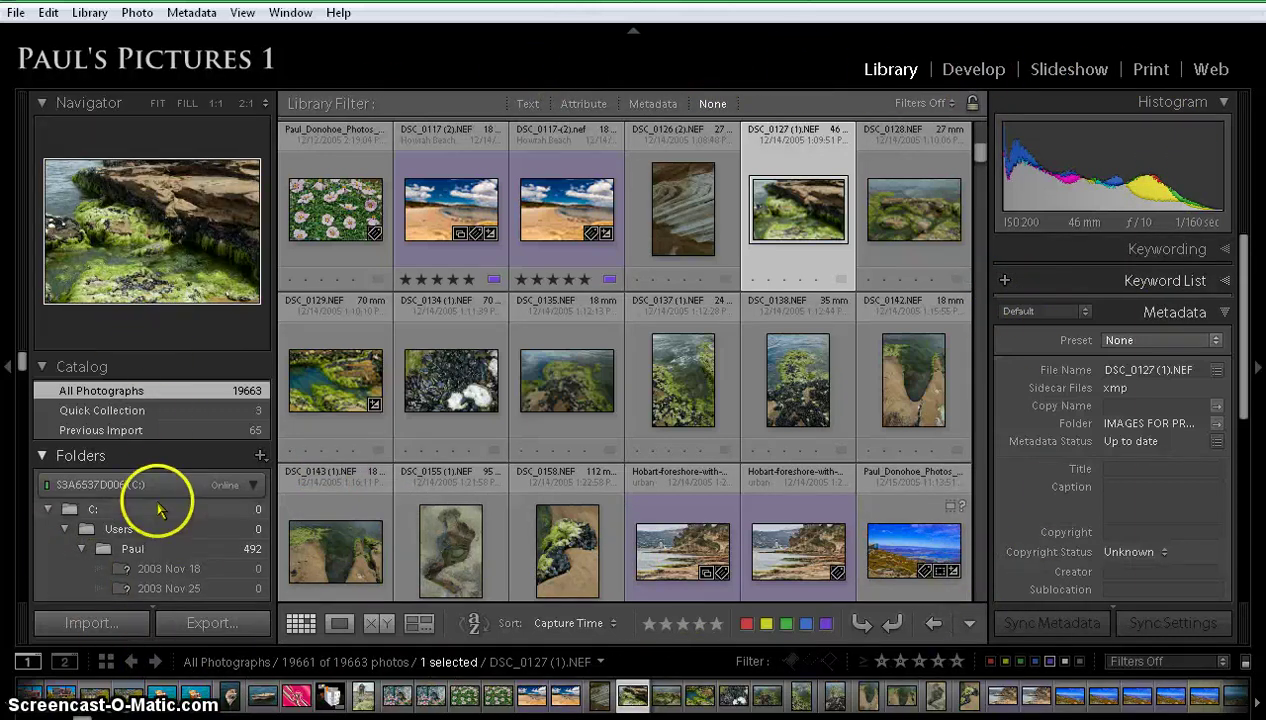
Hide all the panels surrounding the photo grid so the thumbnails fill the window.
drag(158, 508, 170, 527)
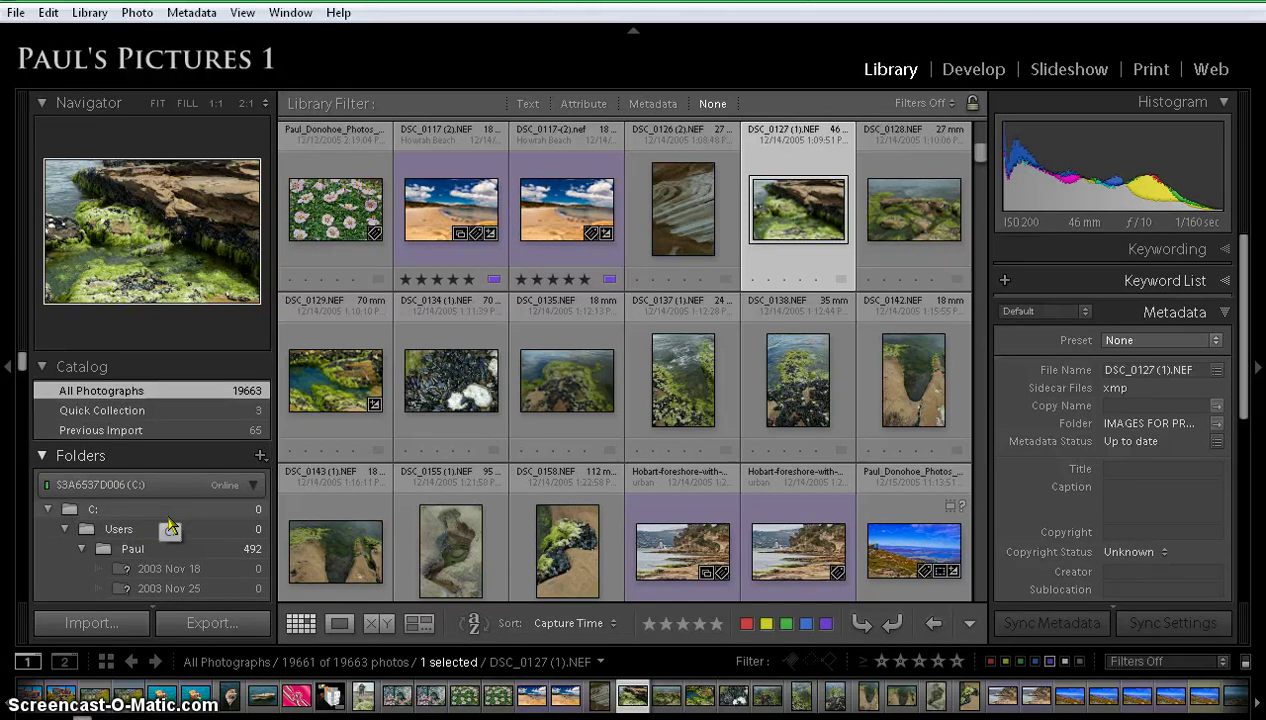
key(shift+Tab)
drag(164, 527, 585, 420)
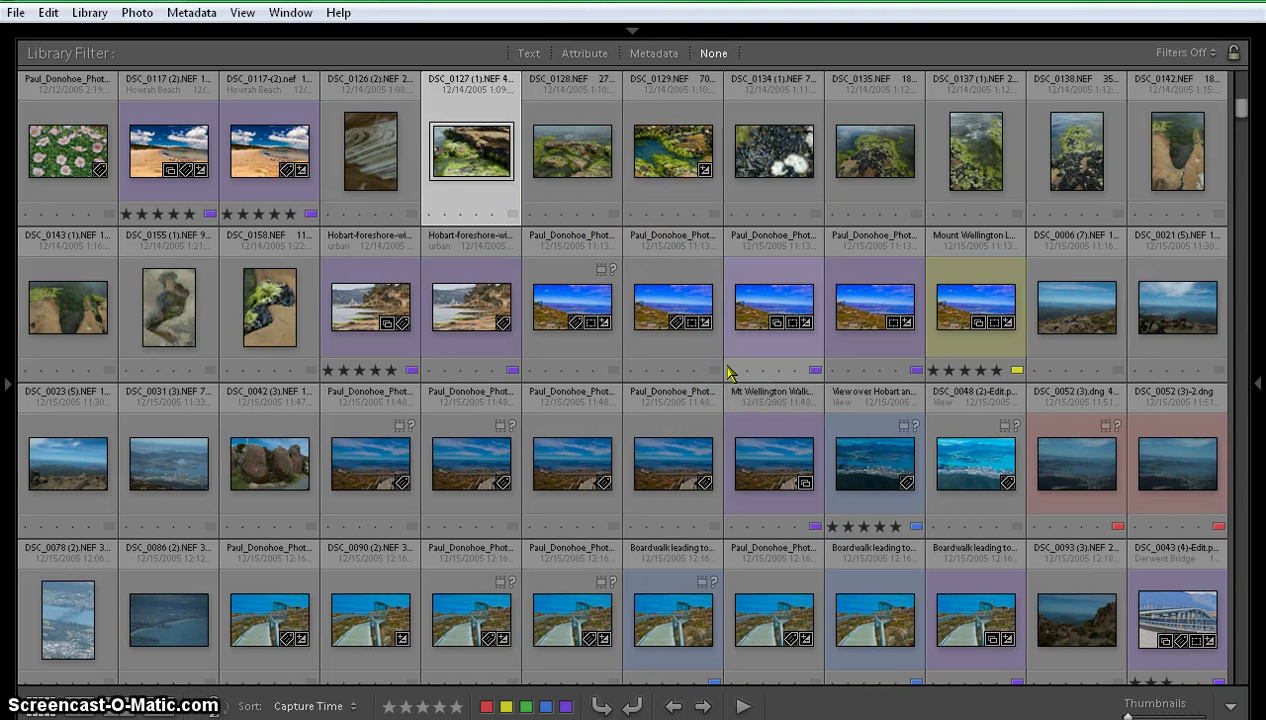
Enlarge the grid thumbnails until only two photos fit across each row.
key(equal)
key(equal)
key(equal)
key(equal)
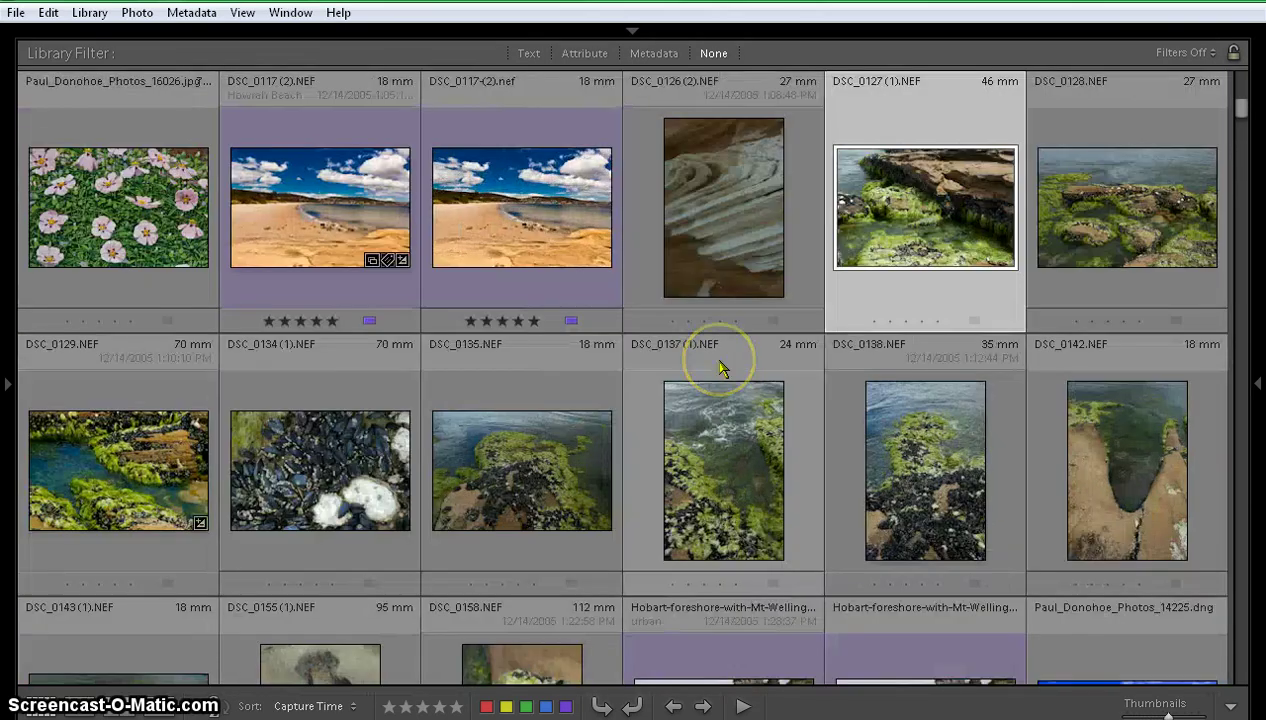
key(equal)
key(equal)
key(equal)
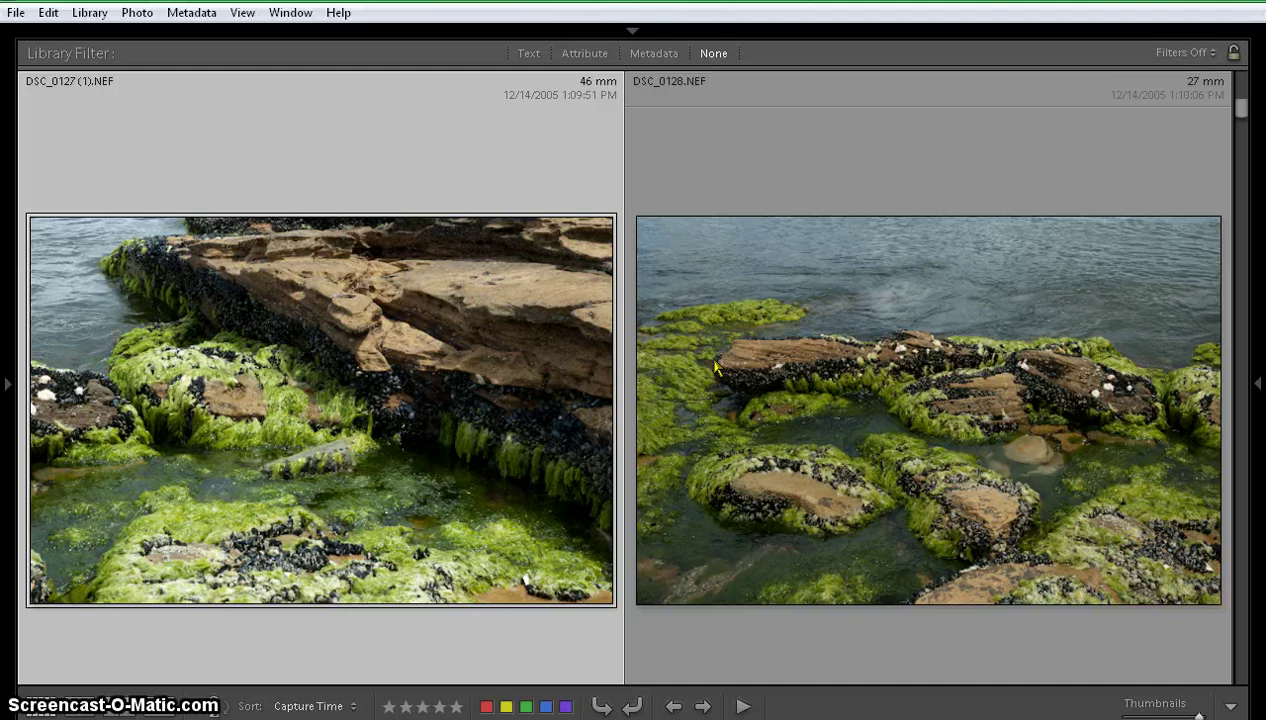
Shrink the grid thumbnails until twelve photos fit across each row.
key(minus)
key(minus)
key(minus)
key(minus)
key(minus)
key(minus)
key(minus)
key(minus)
key(minus)
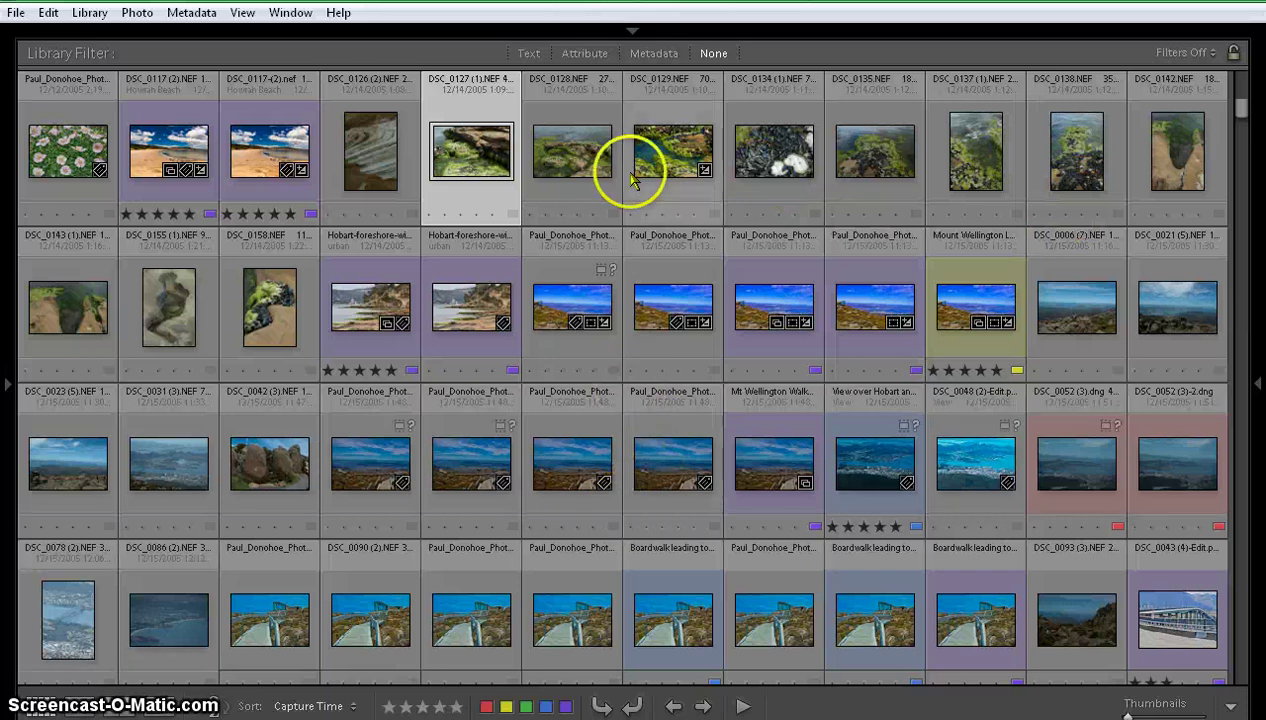
Show the Histogram and Metadata panels beside the grid and review the capture details of DSC_0127 (1).NEF.
click(8, 383)
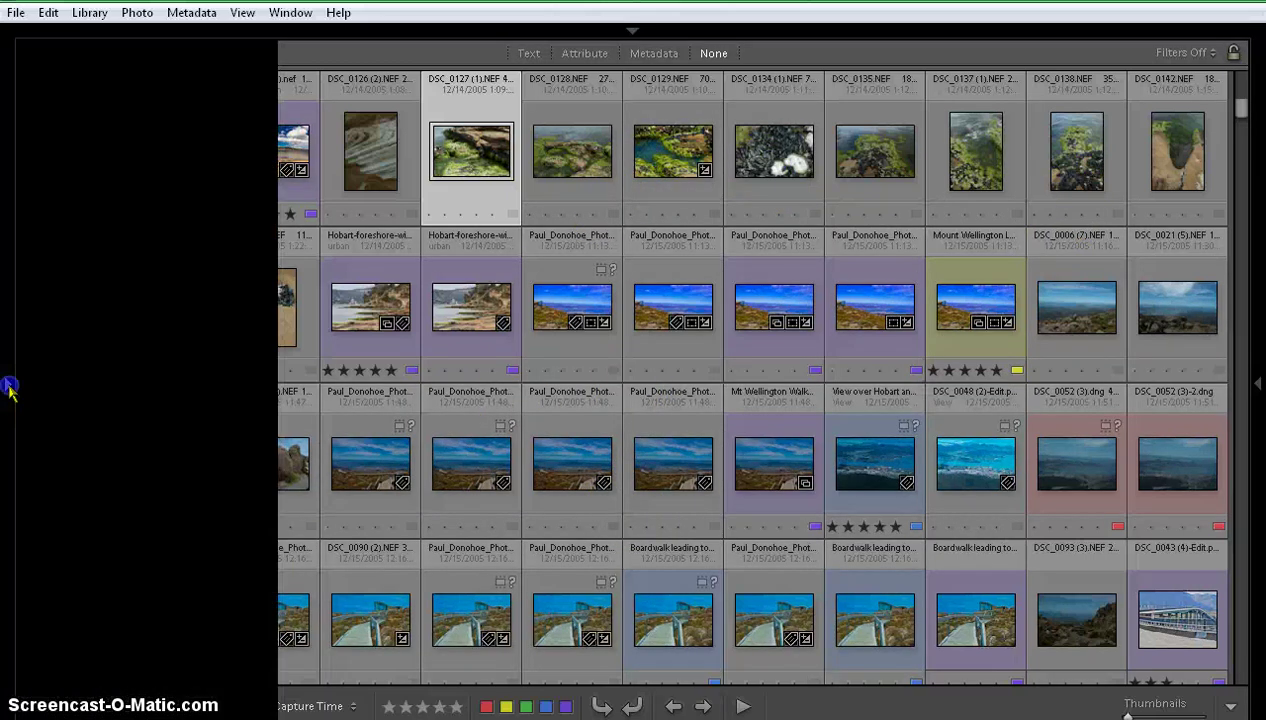
click(10, 390)
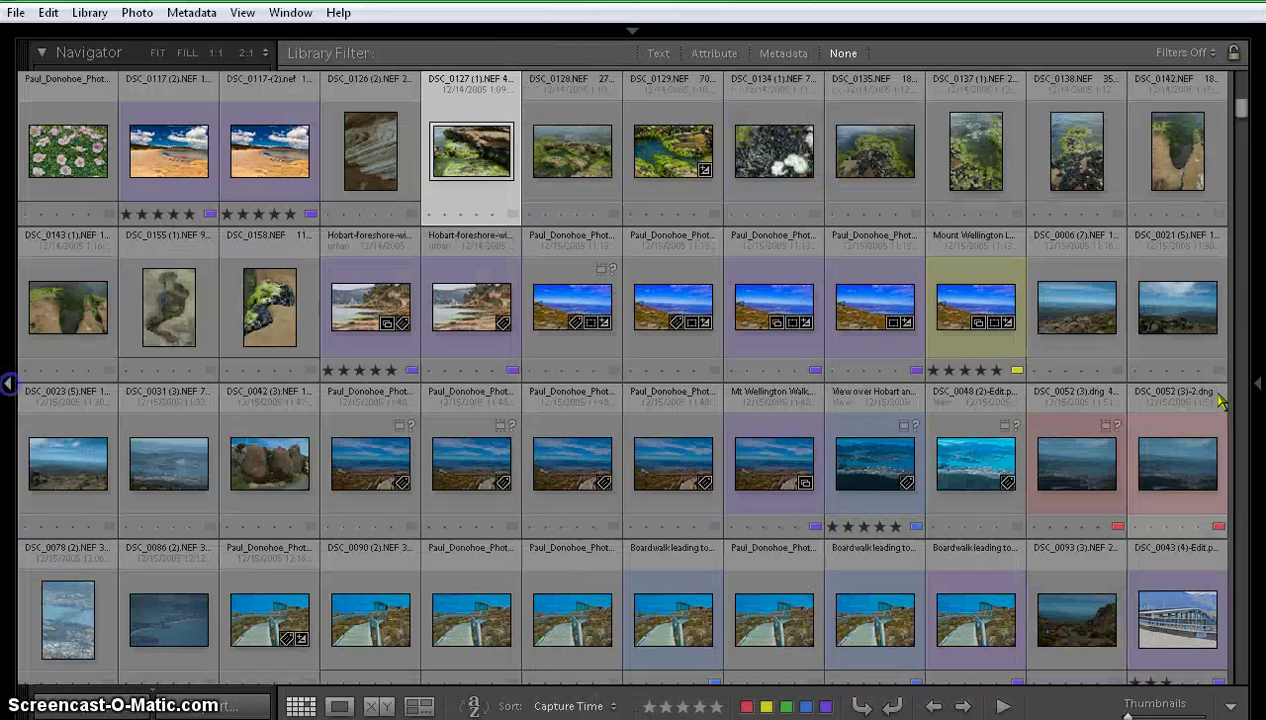
click(1255, 379)
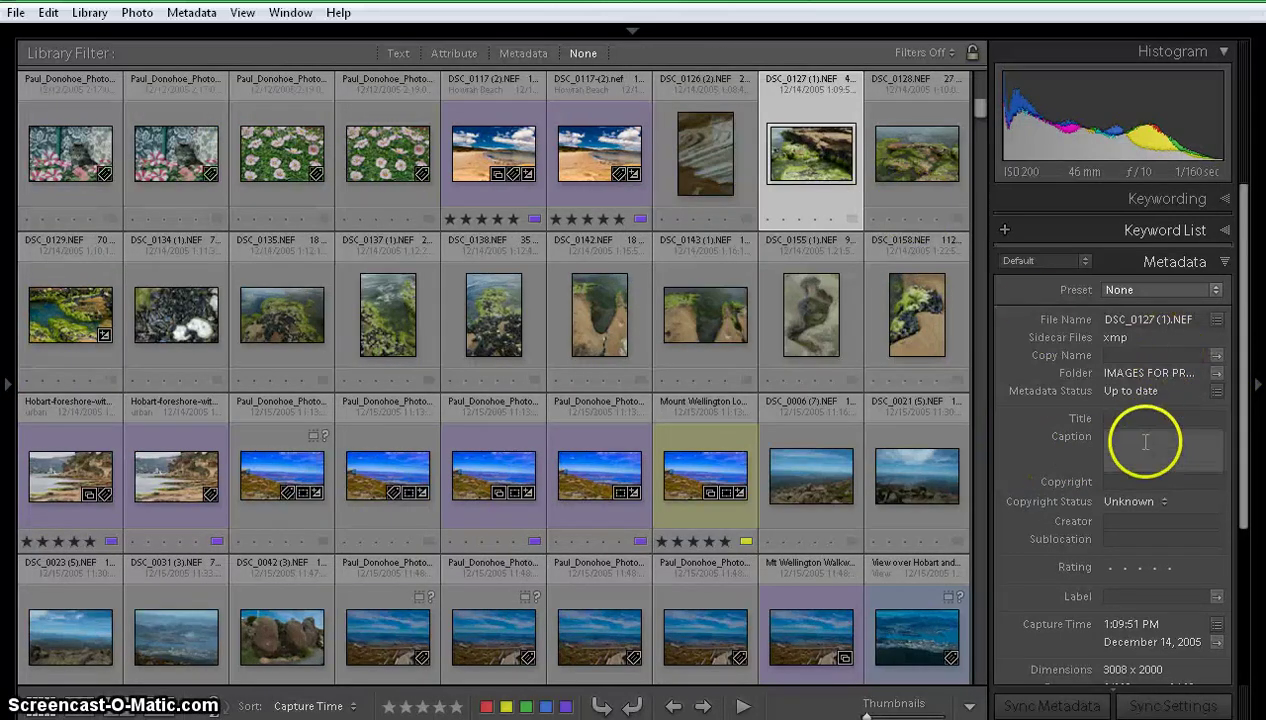
scroll(1139, 440, down, 4)
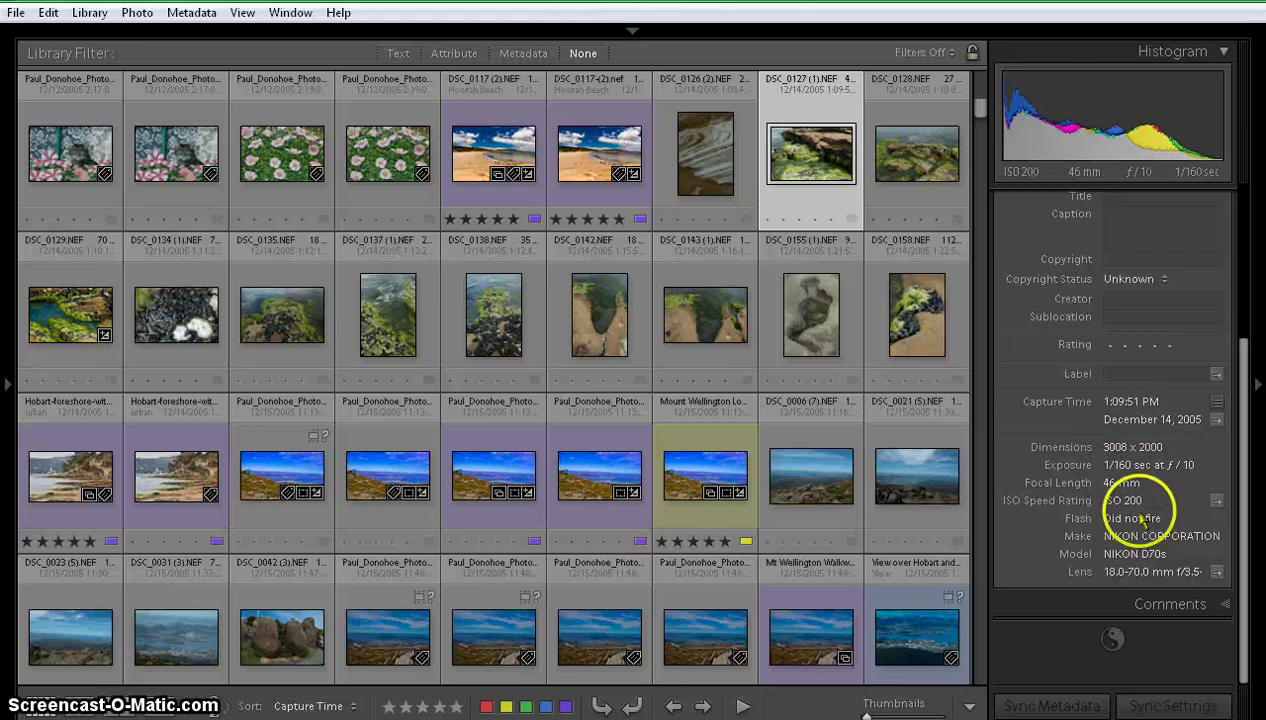
scroll(1133, 517, up, 3)
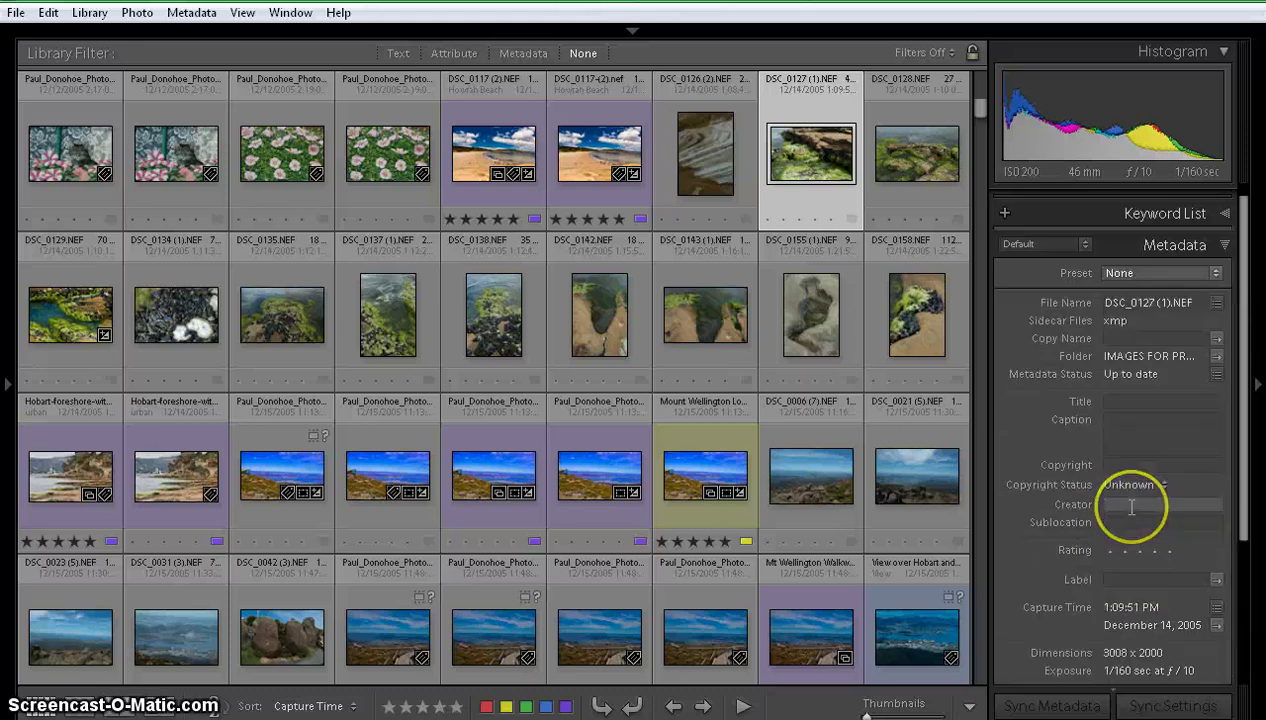
scroll(1131, 507, down, 2)
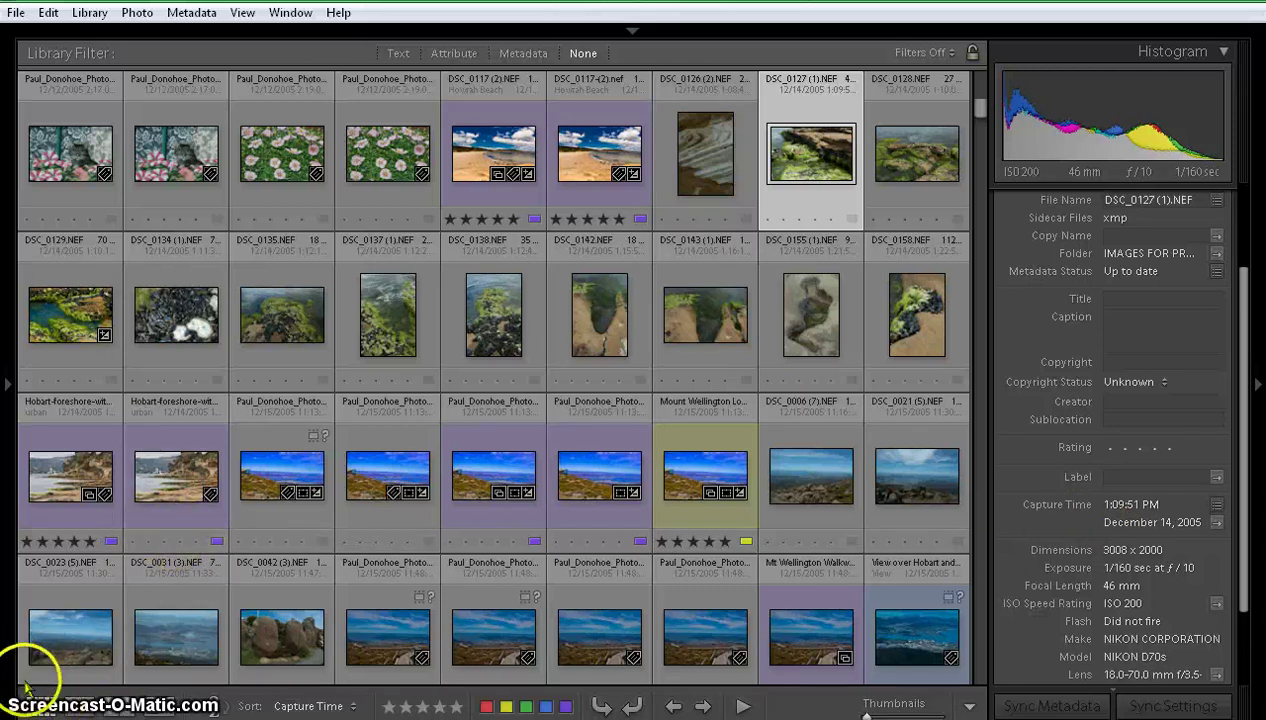
View DSC_0127 (1).NEF in Loupe view, followed by DSC_0126 (2).NEF.
click(84, 708)
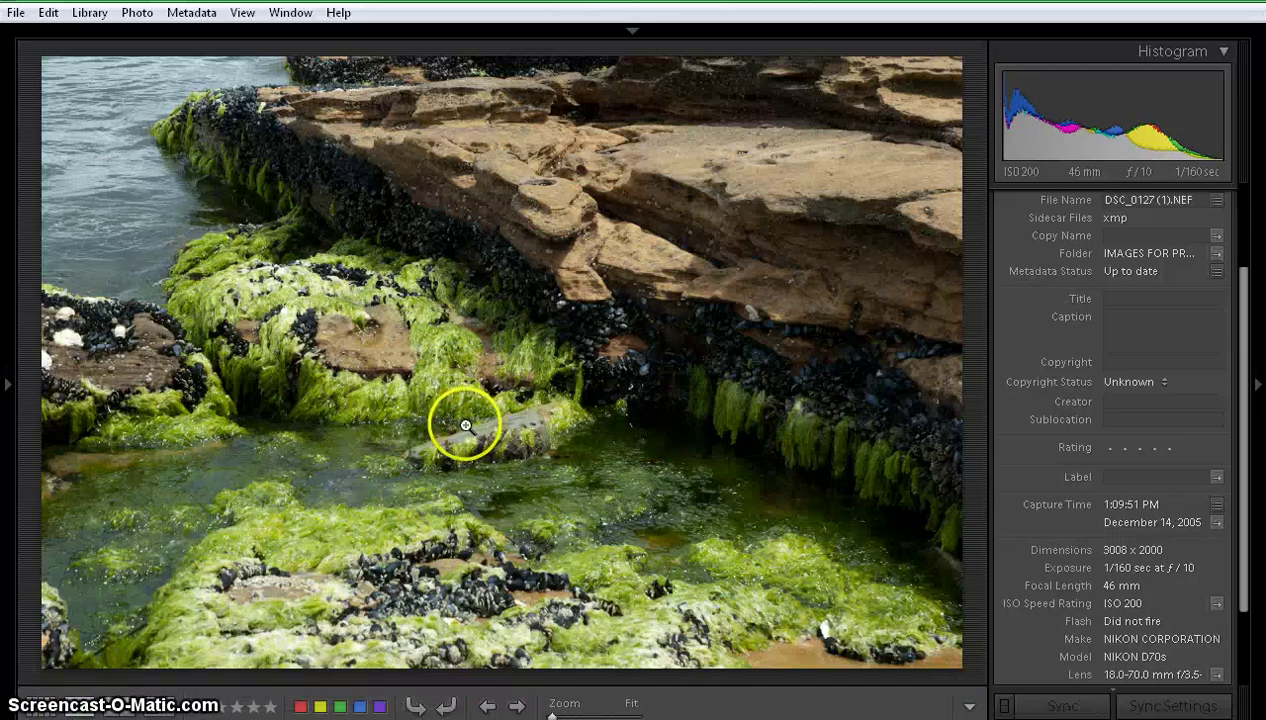
click(38, 703)
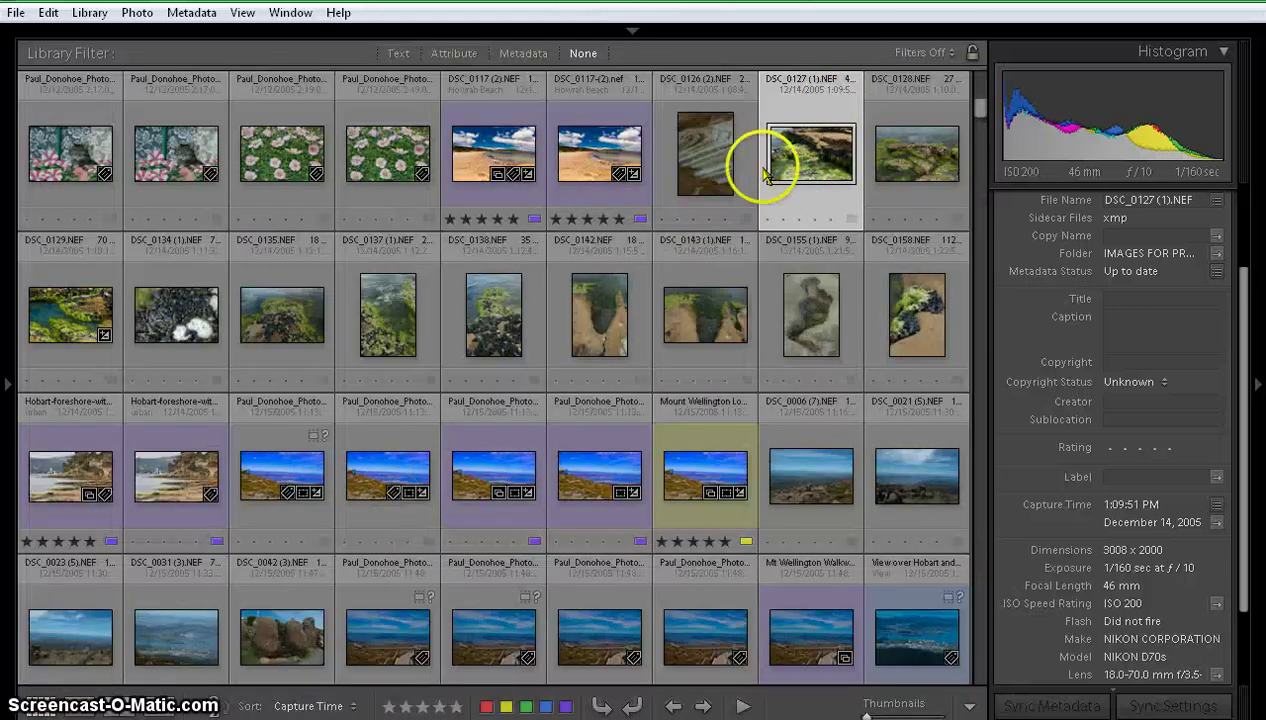
click(712, 162)
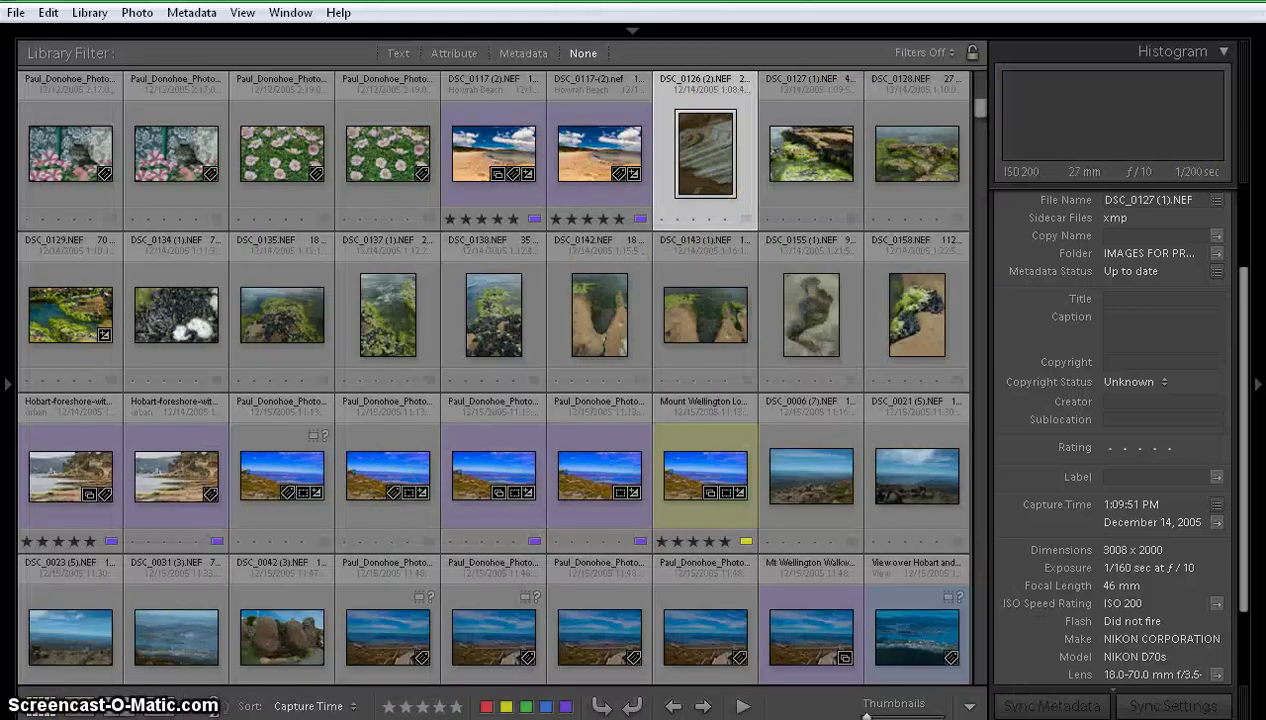
click(82, 706)
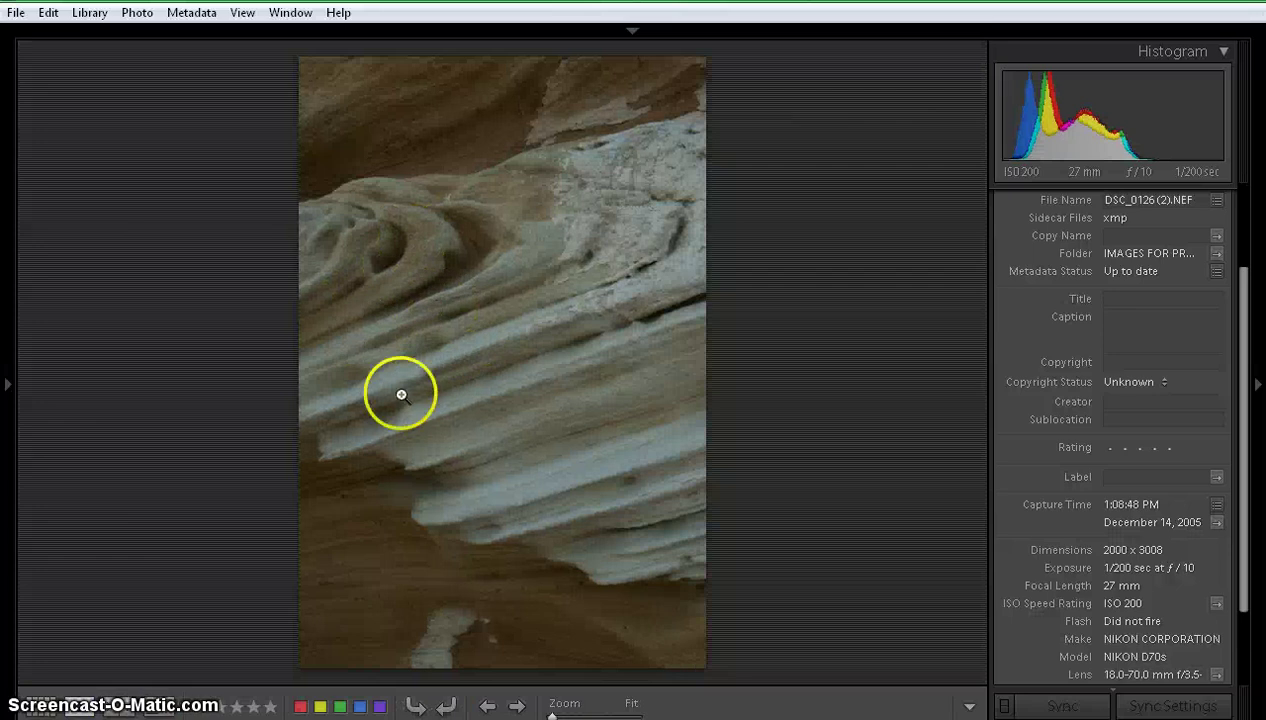
Browse forward in Loupe view to DSC_0129.NEF and back to DSC_0126 (2).NEF, and return to the grid.
click(519, 706)
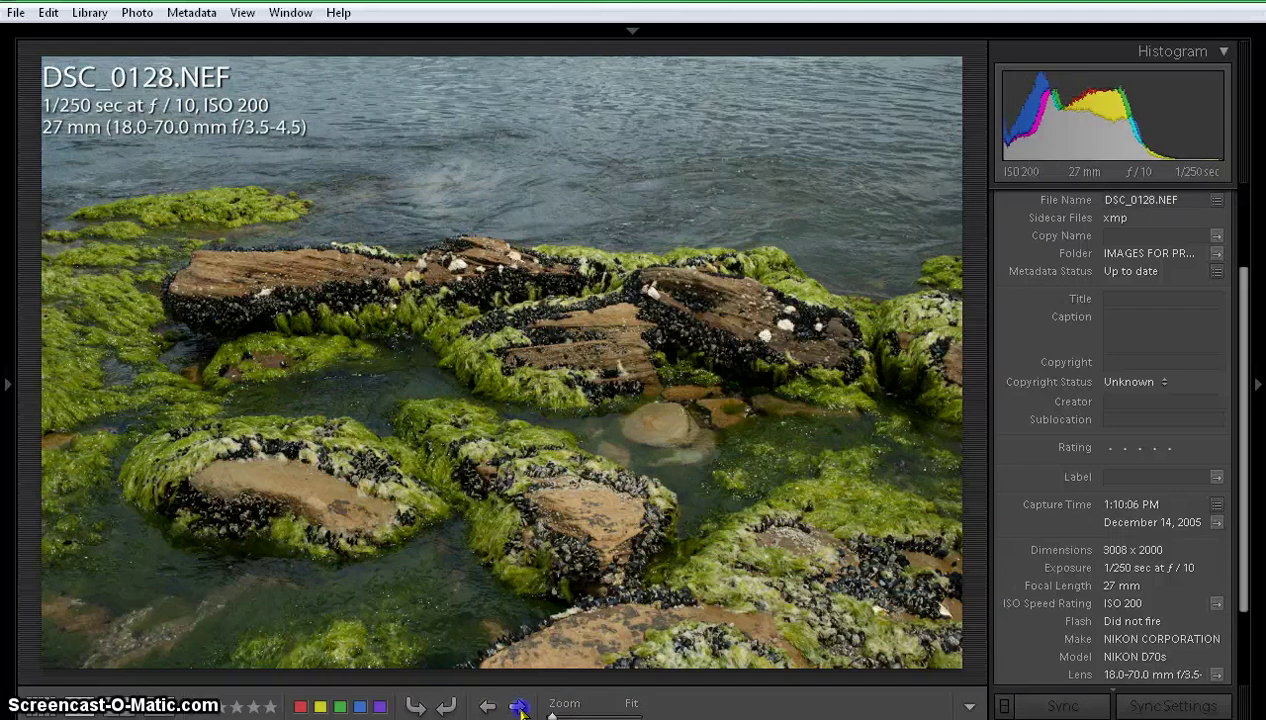
click(519, 706)
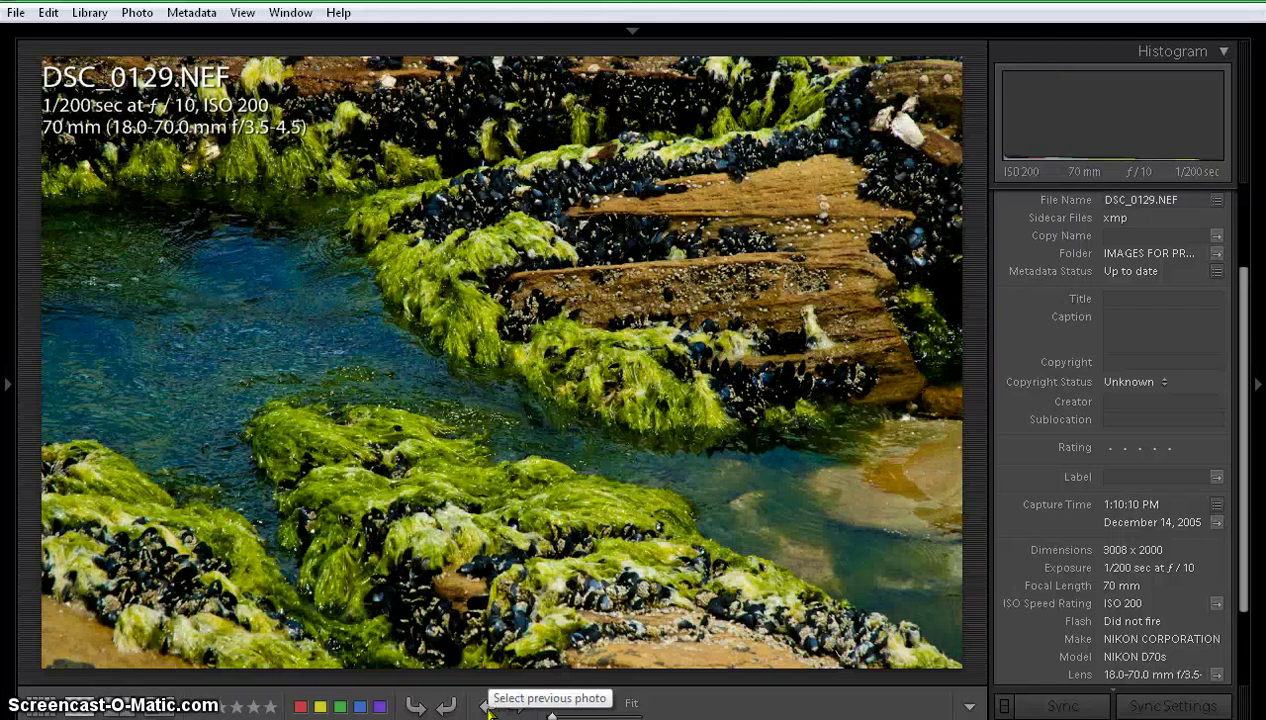
click(488, 708)
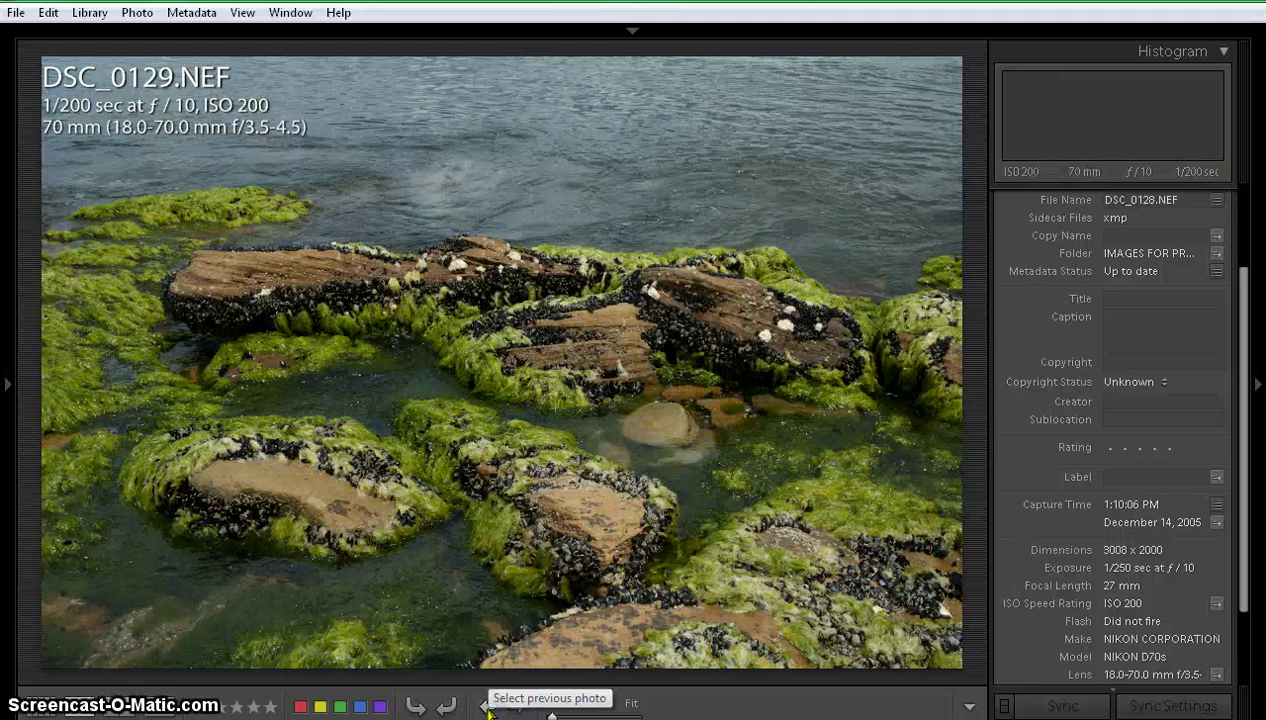
click(488, 708)
click(488, 708)
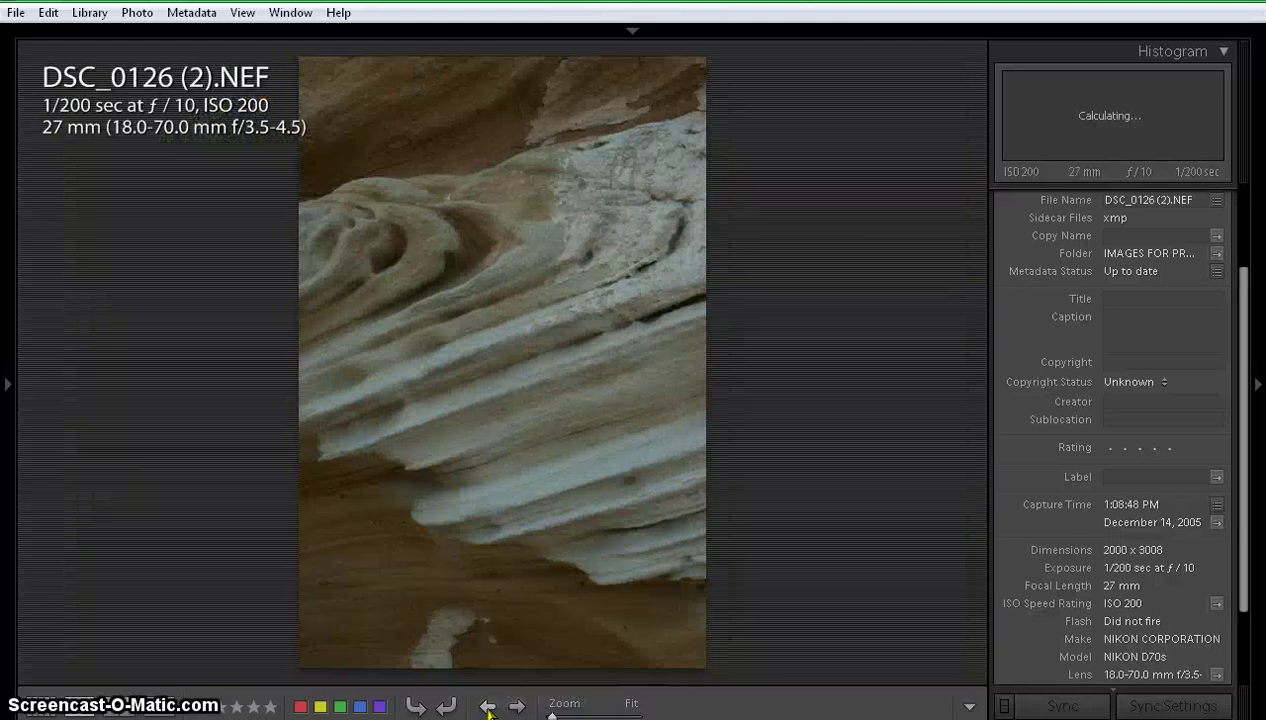
click(45, 707)
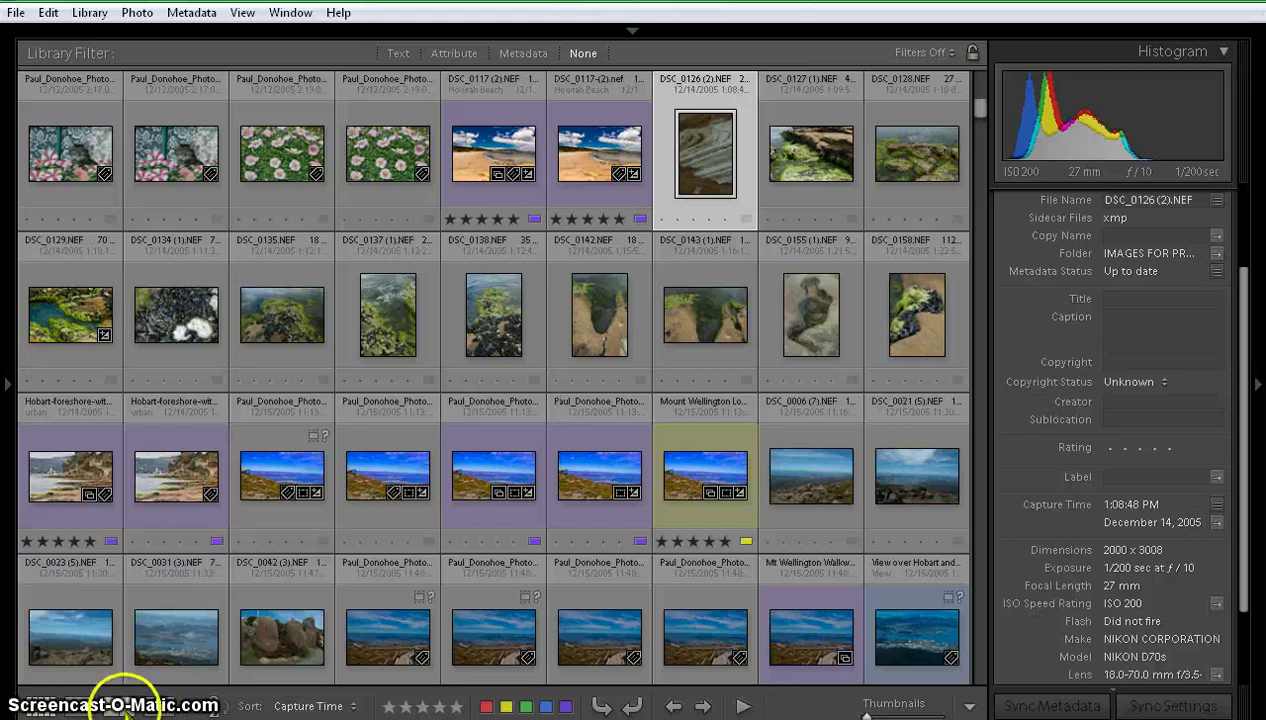
View DSC_0126 (2).NEF beside DSC_0127 (1).NEF in Compare view and return to the grid.
click(122, 707)
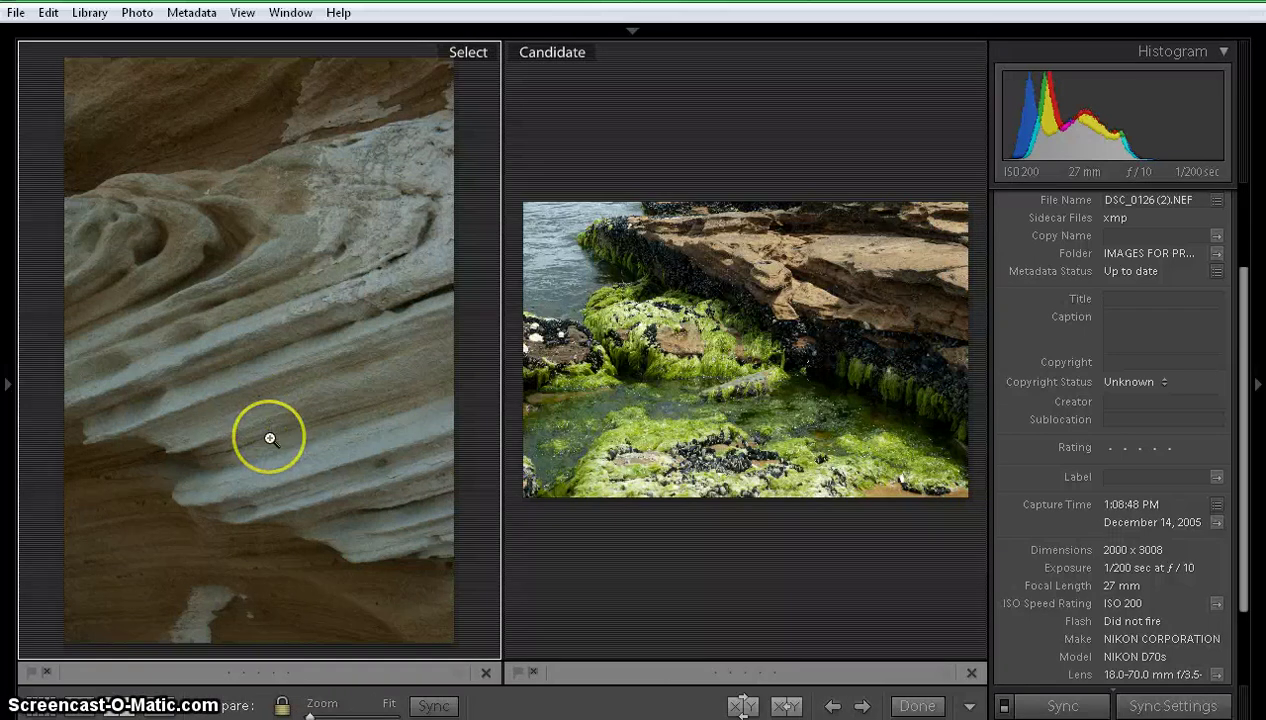
click(42, 705)
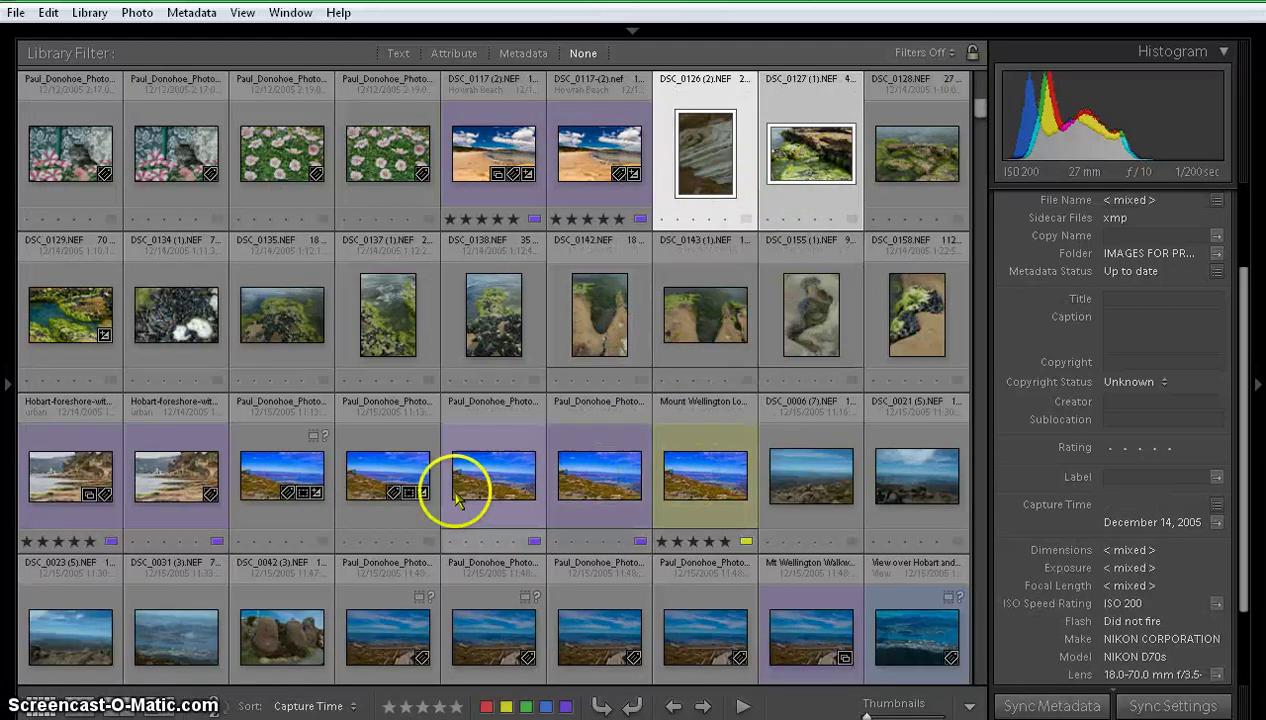
Select DSC_0137 (1).NEF and DSC_0138.NEF, view them side by side in Compare view, and return to the grid.
click(388, 335)
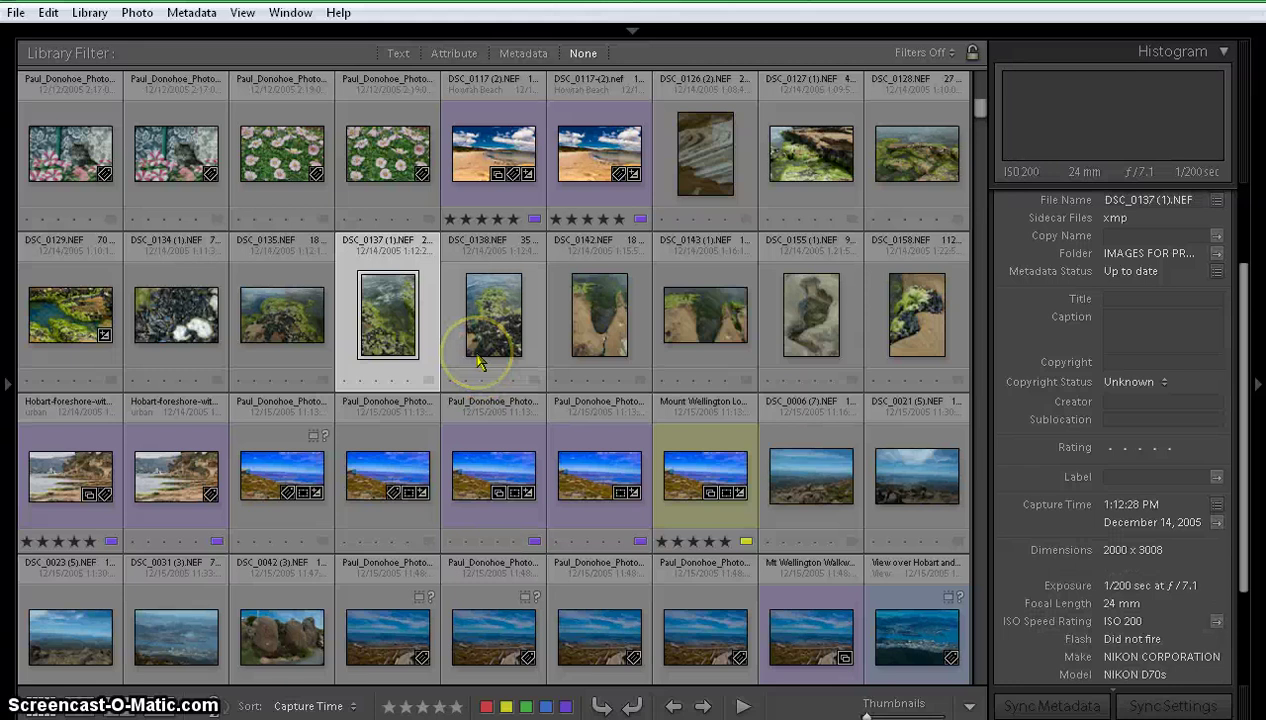
ctrl+click(488, 322)
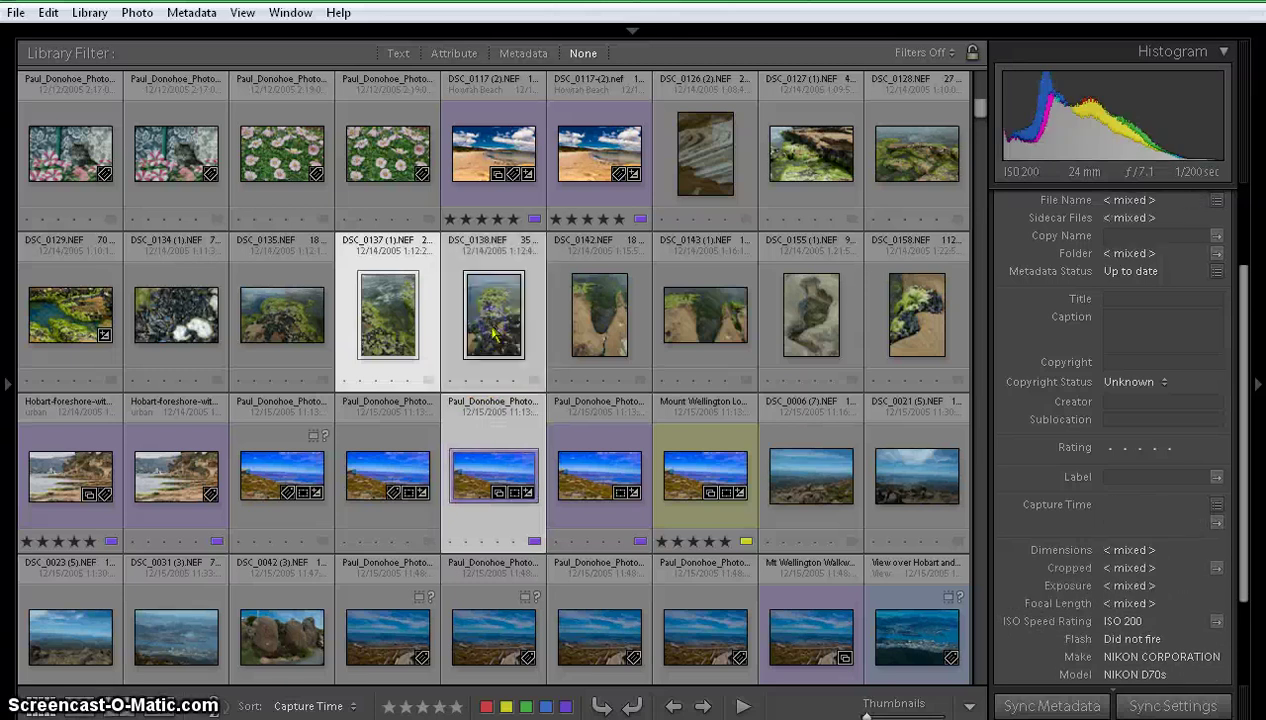
ctrl+click(484, 468)
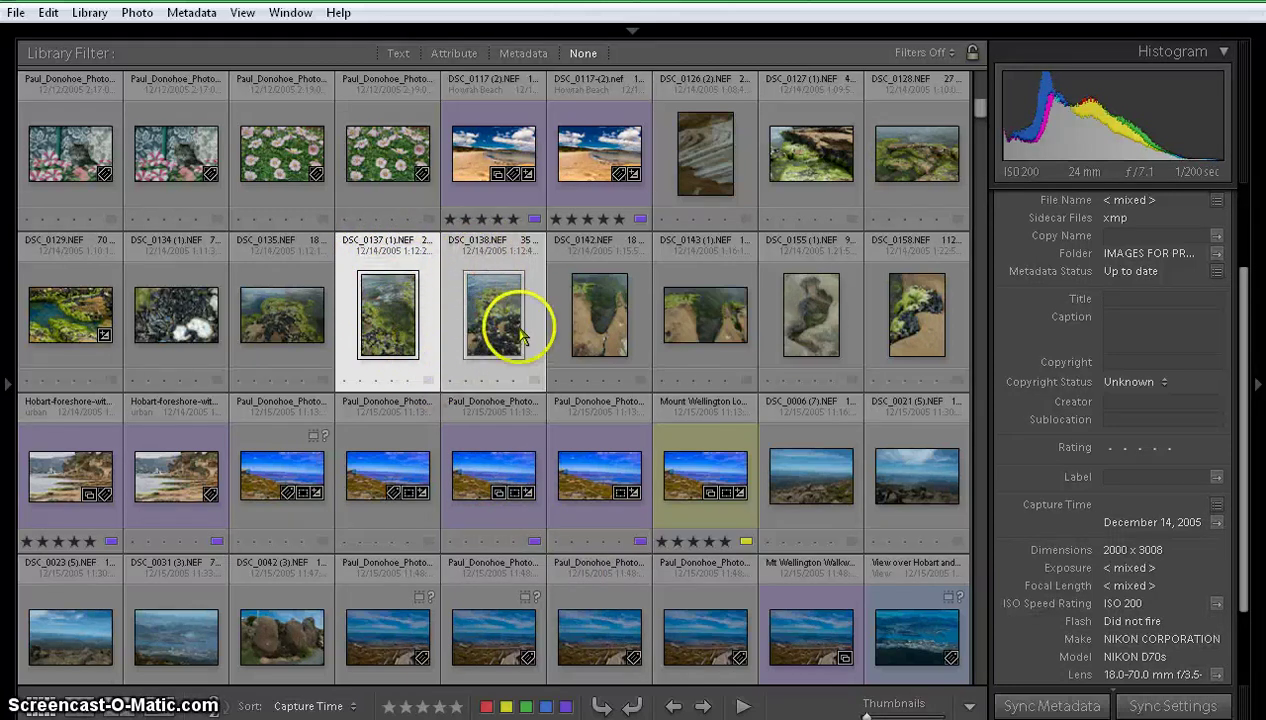
click(120, 705)
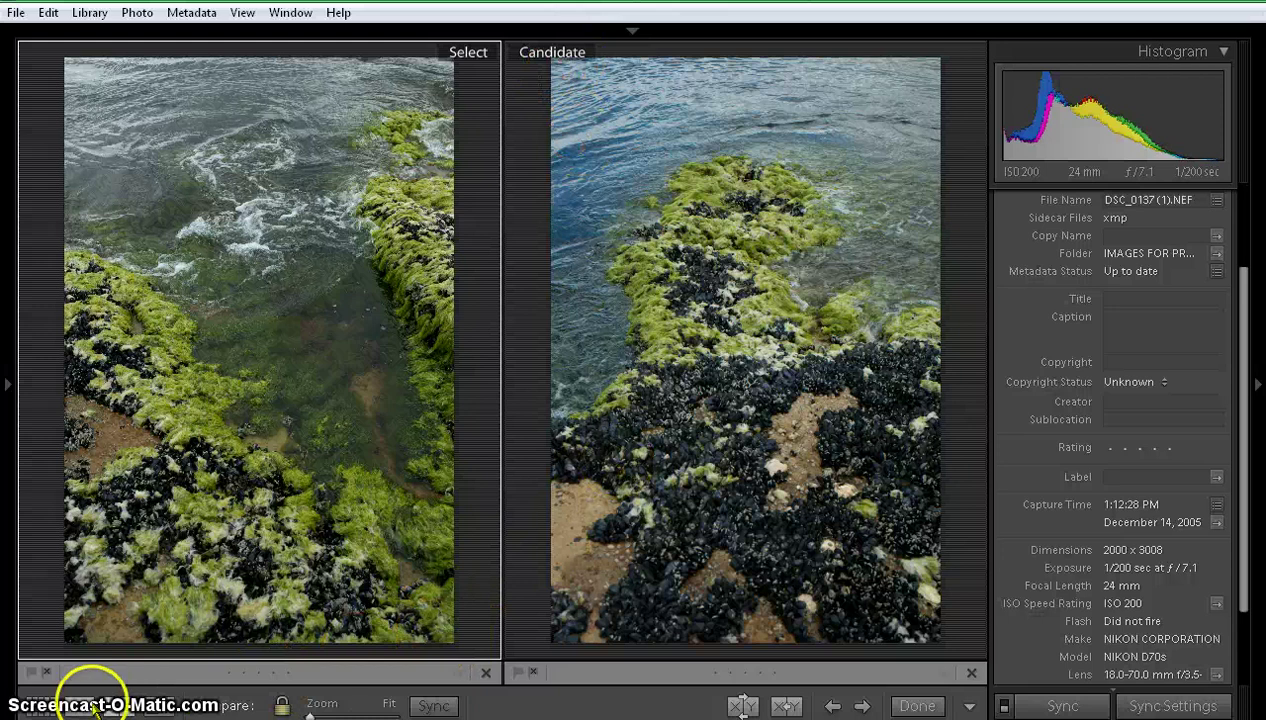
click(35, 706)
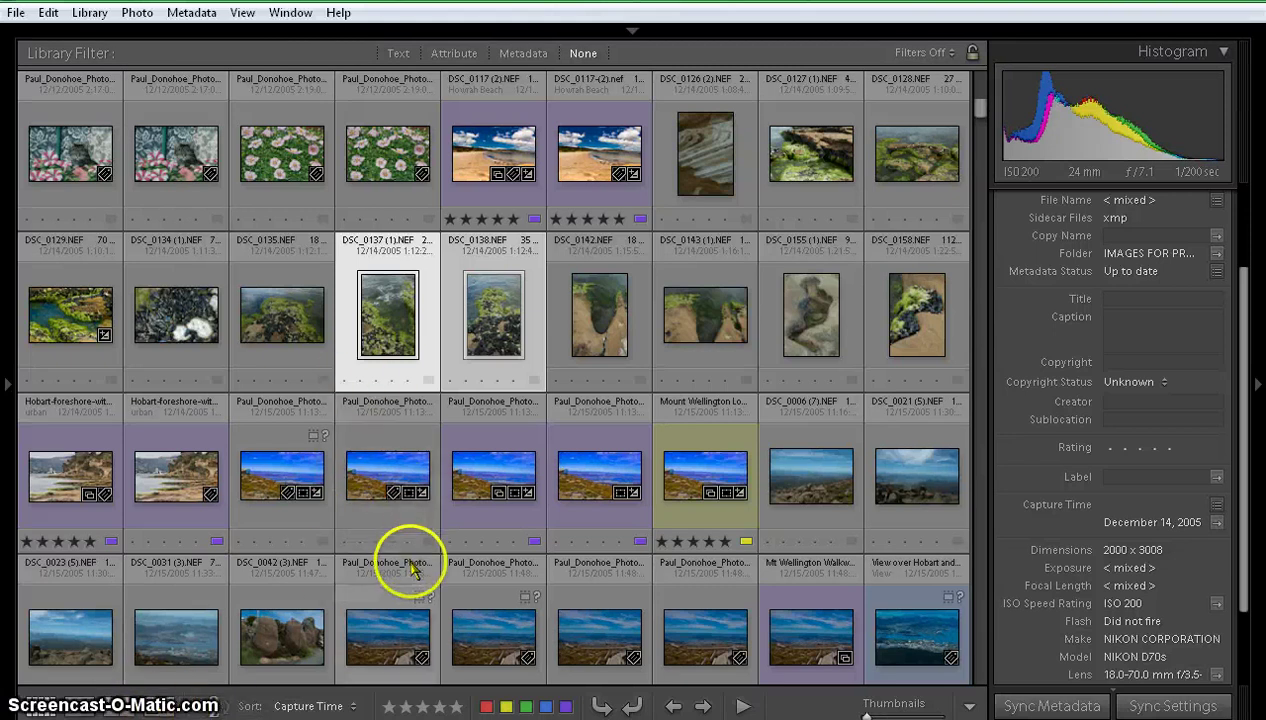
Select DSC_0117 (2).NEF, the second Hobart-foreshore photo, DSC_0135.NEF, DSC_0137 (1).NEF and DSC_0138.NEF, and display them together in Survey view.
key(Up)
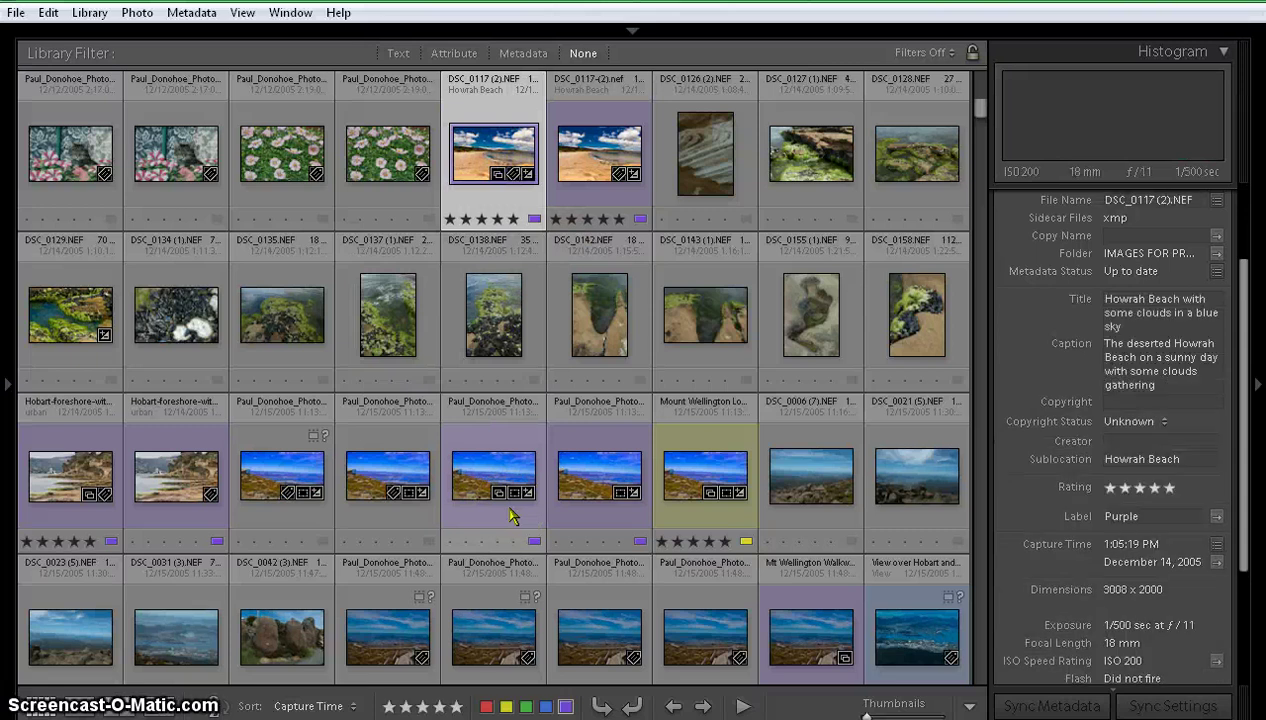
click(165, 485)
ctrl+click(160, 483)
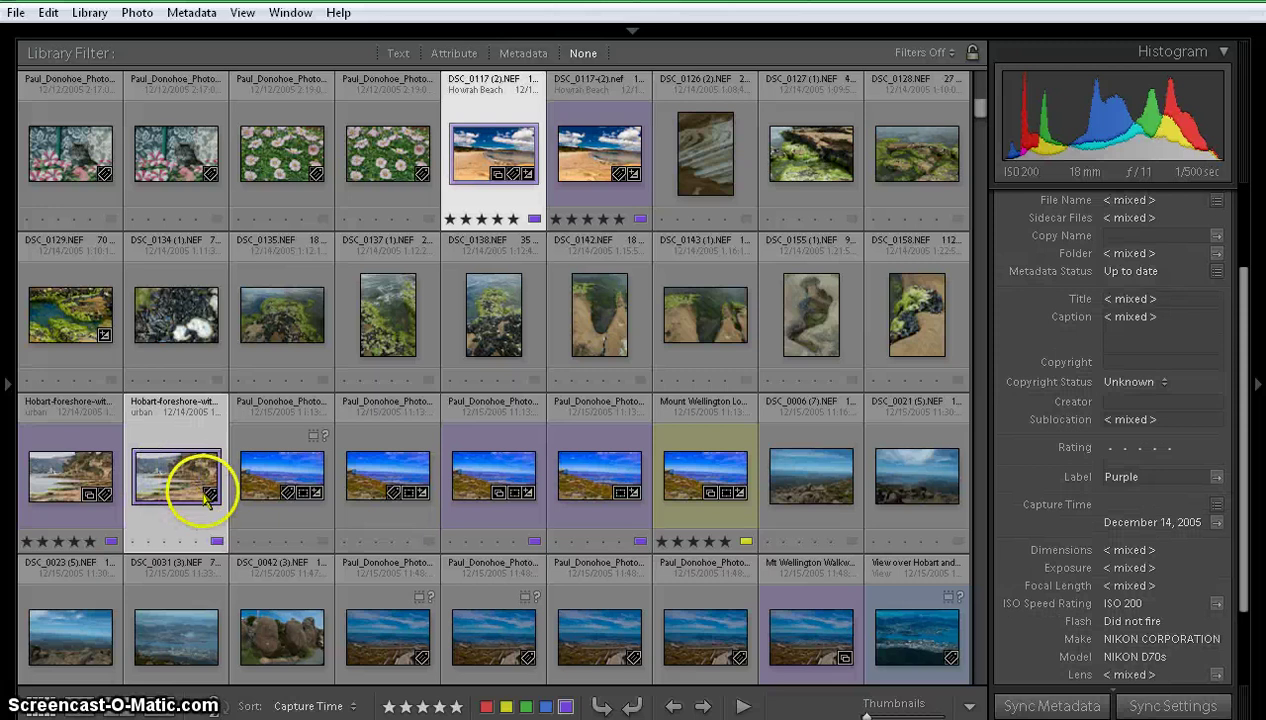
ctrl+click(283, 343)
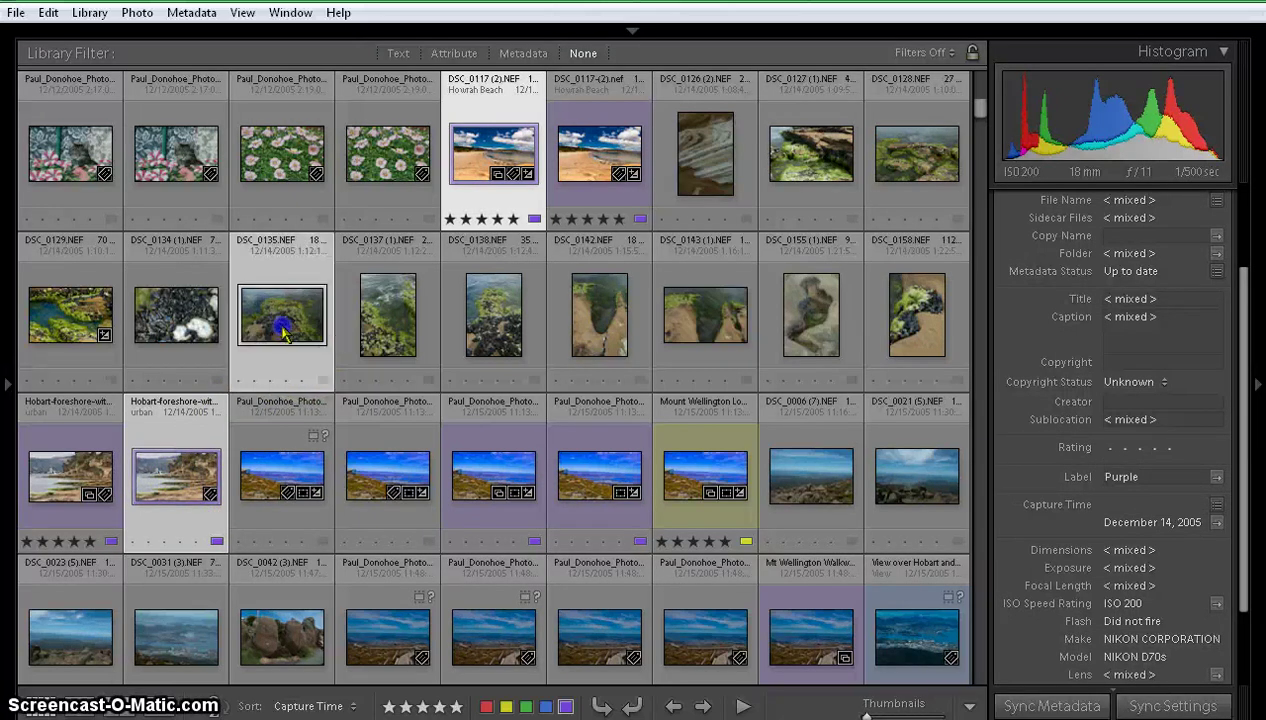
ctrl+click(370, 335)
ctrl+click(468, 338)
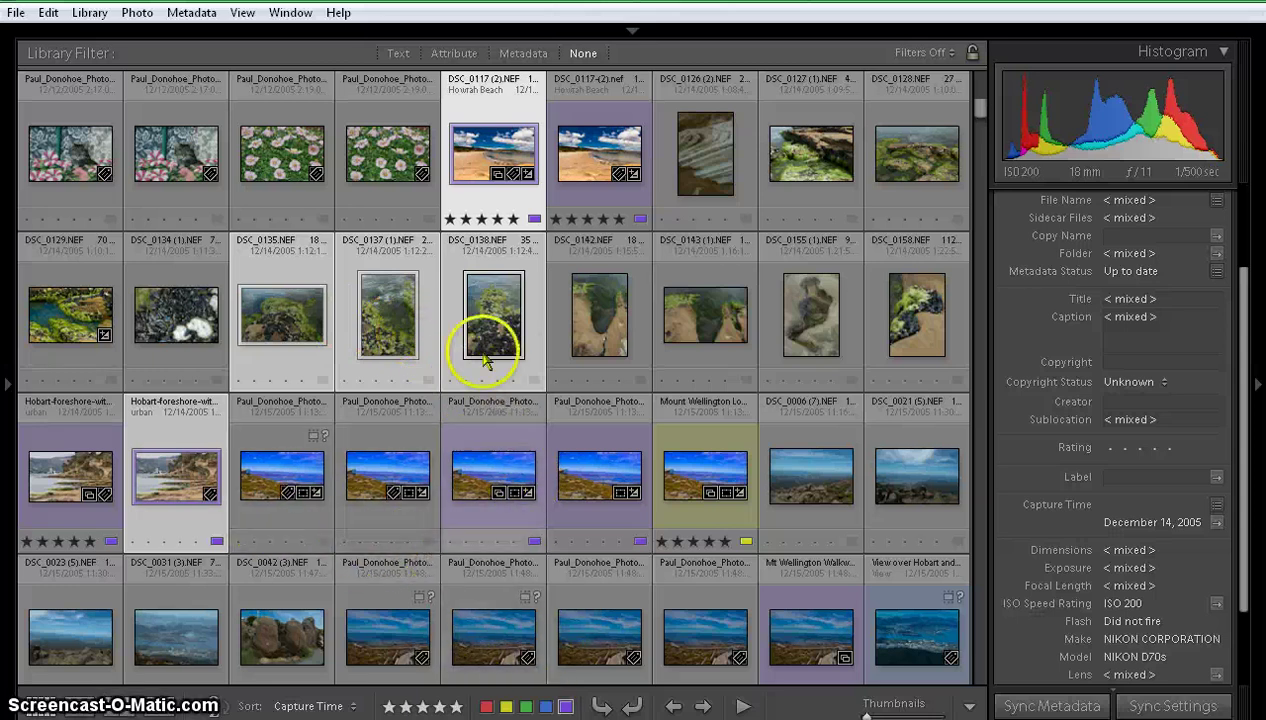
click(168, 706)
click(170, 705)
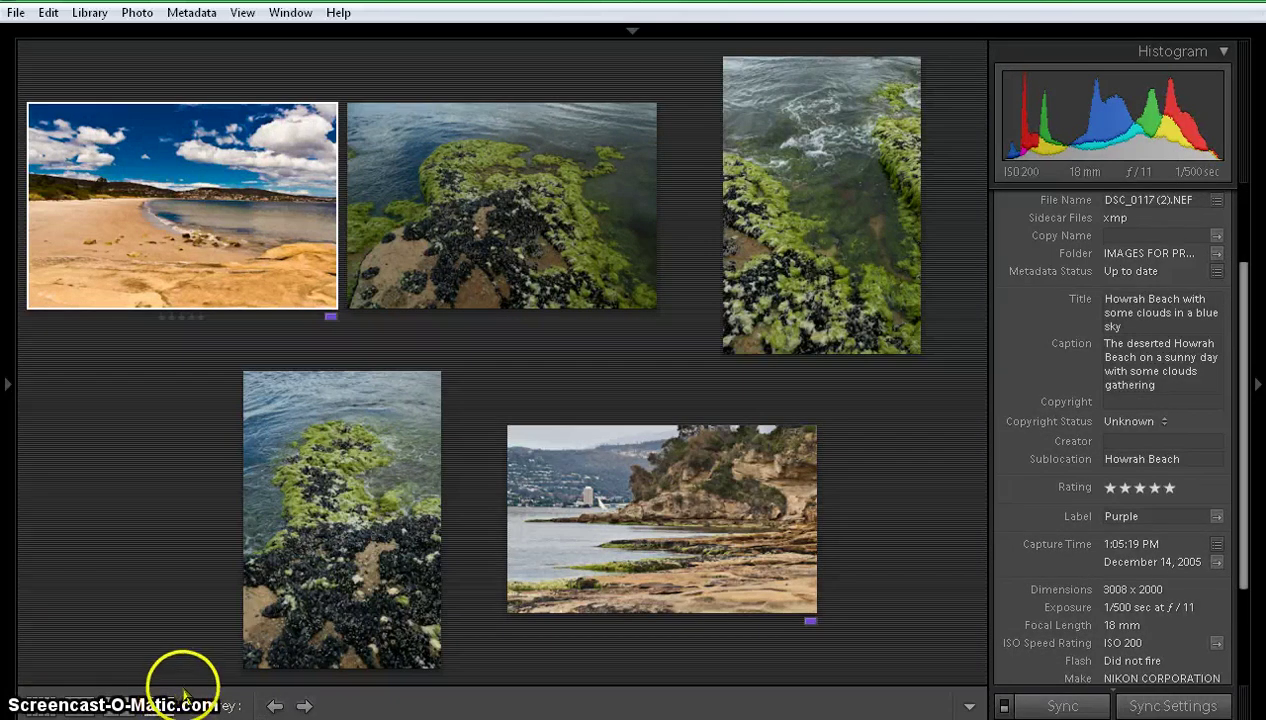
Remove the Hobart foreshore photo, the beach photo, DSC_0135.NEF and DSC_0138.NEF from the survey, leaving only DSC_0137 (1).NEF.
mouse_move(305, 628)
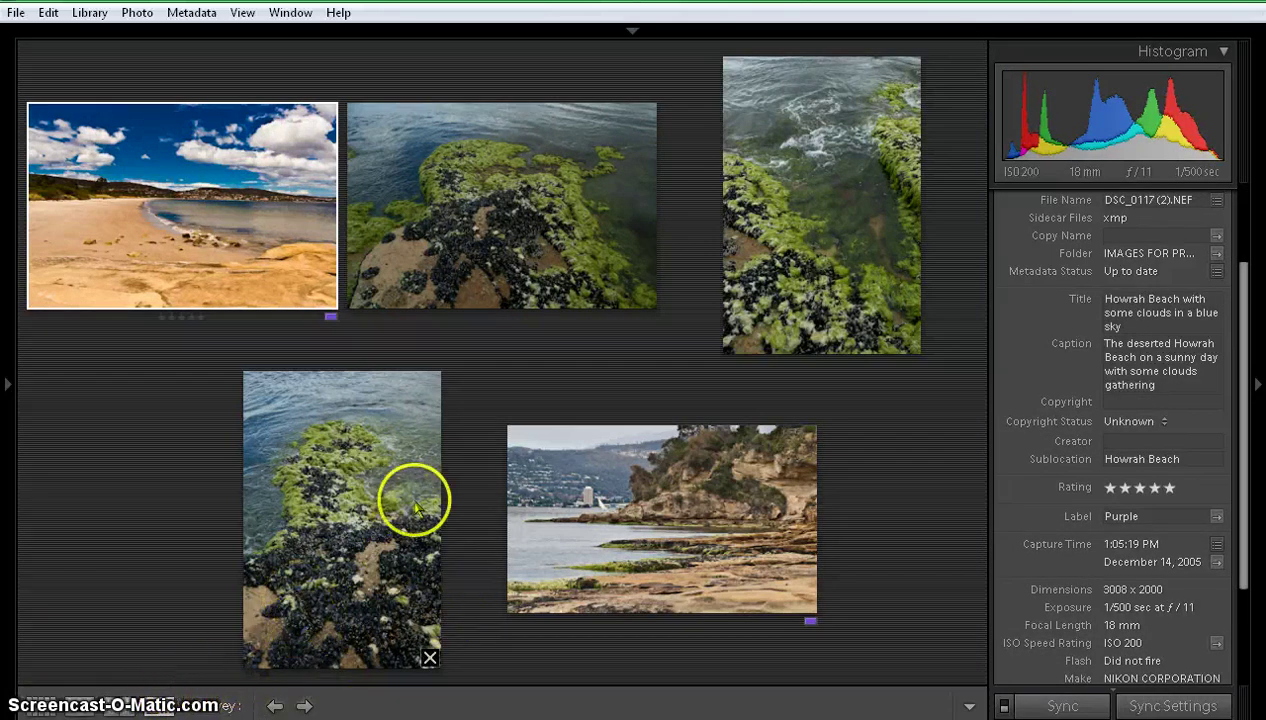
mouse_move(218, 319)
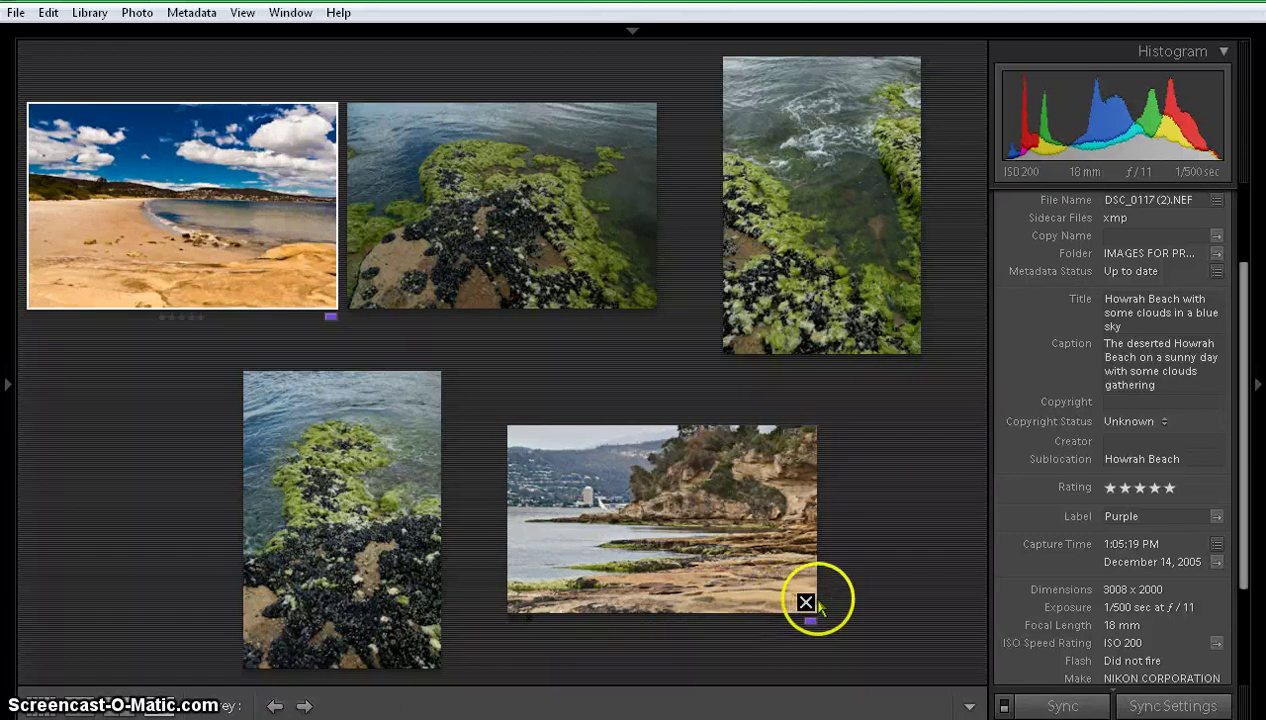
click(805, 603)
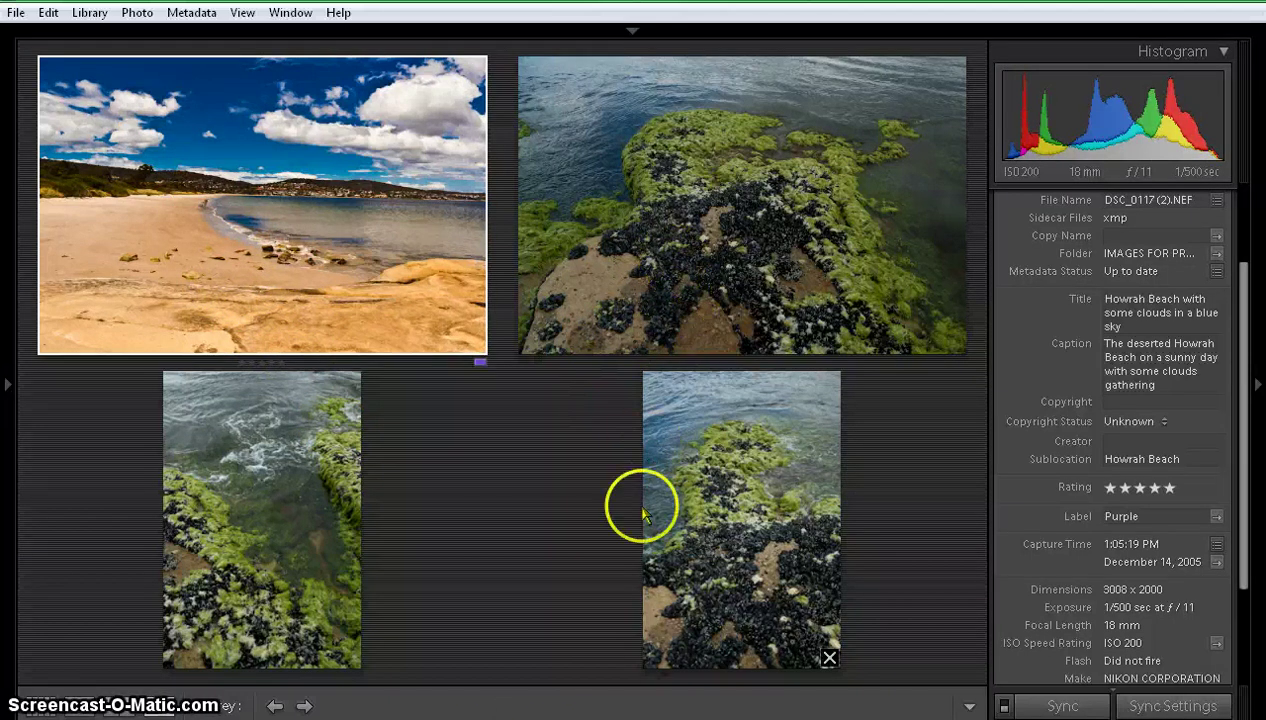
click(480, 366)
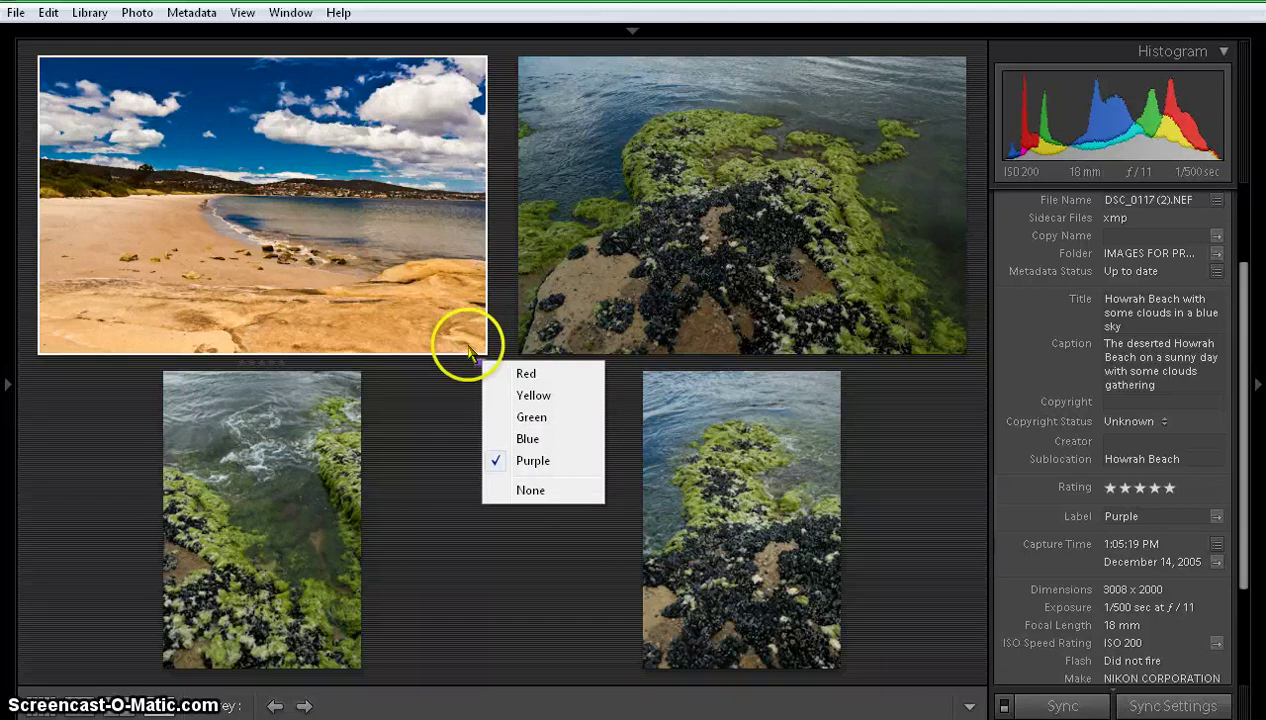
click(477, 346)
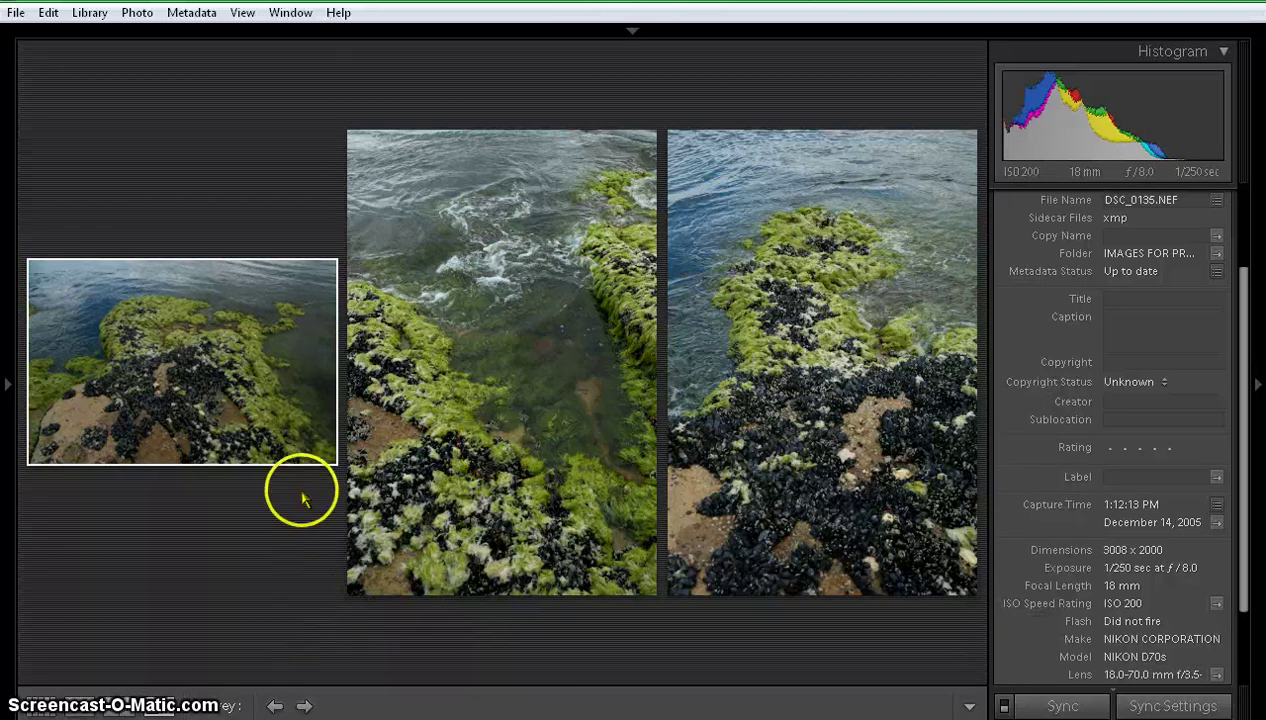
click(325, 456)
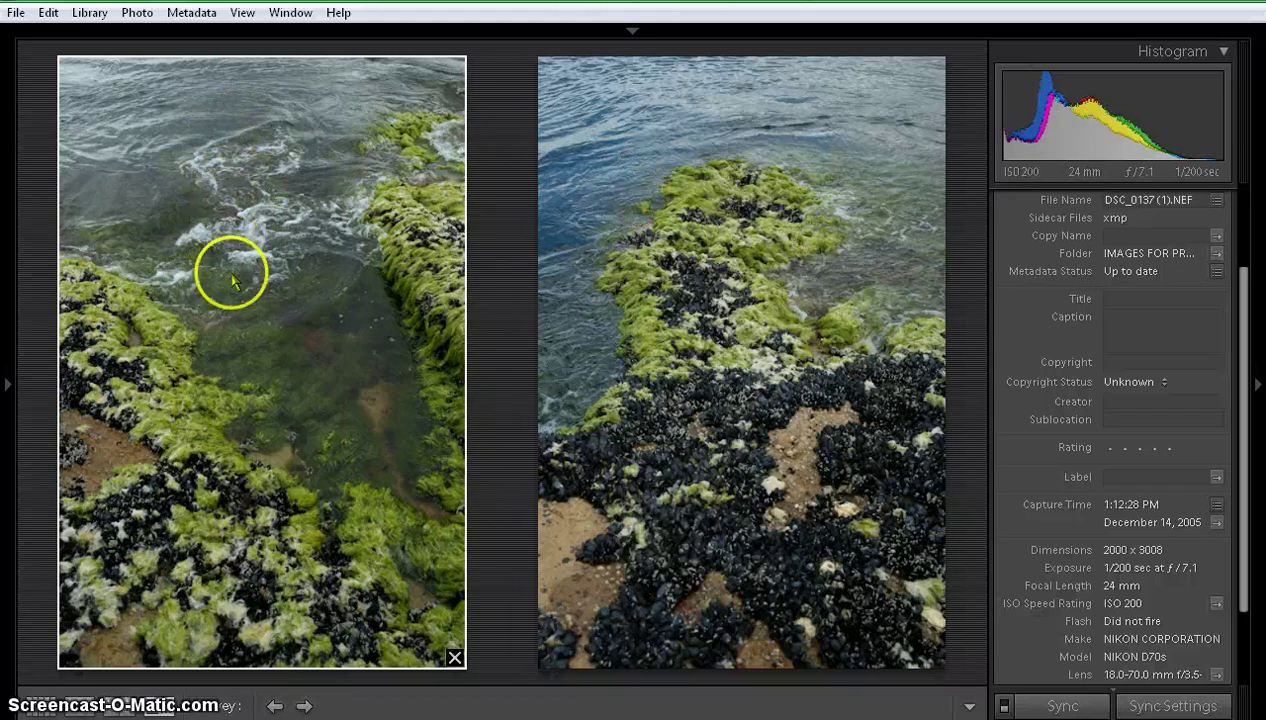
click(935, 659)
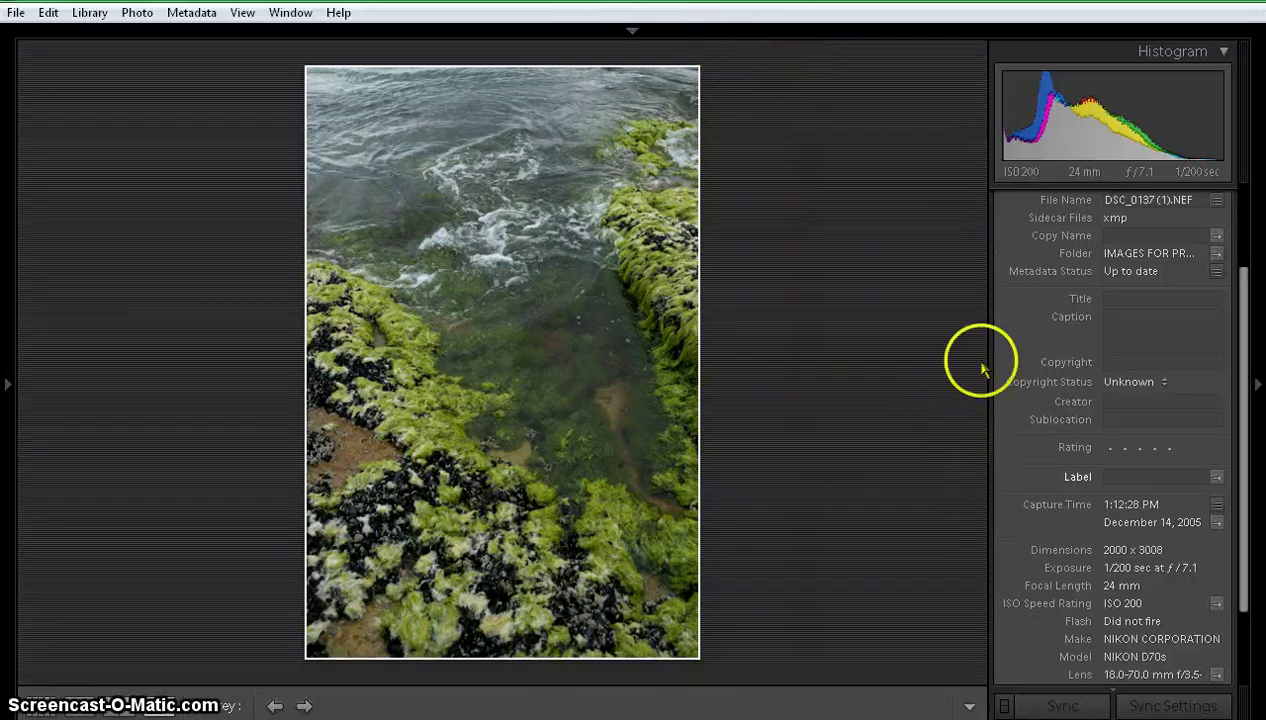
Open DSC_0137 (1).NEF in the Develop module and turn off the side-by-side before/after display.
click(634, 33)
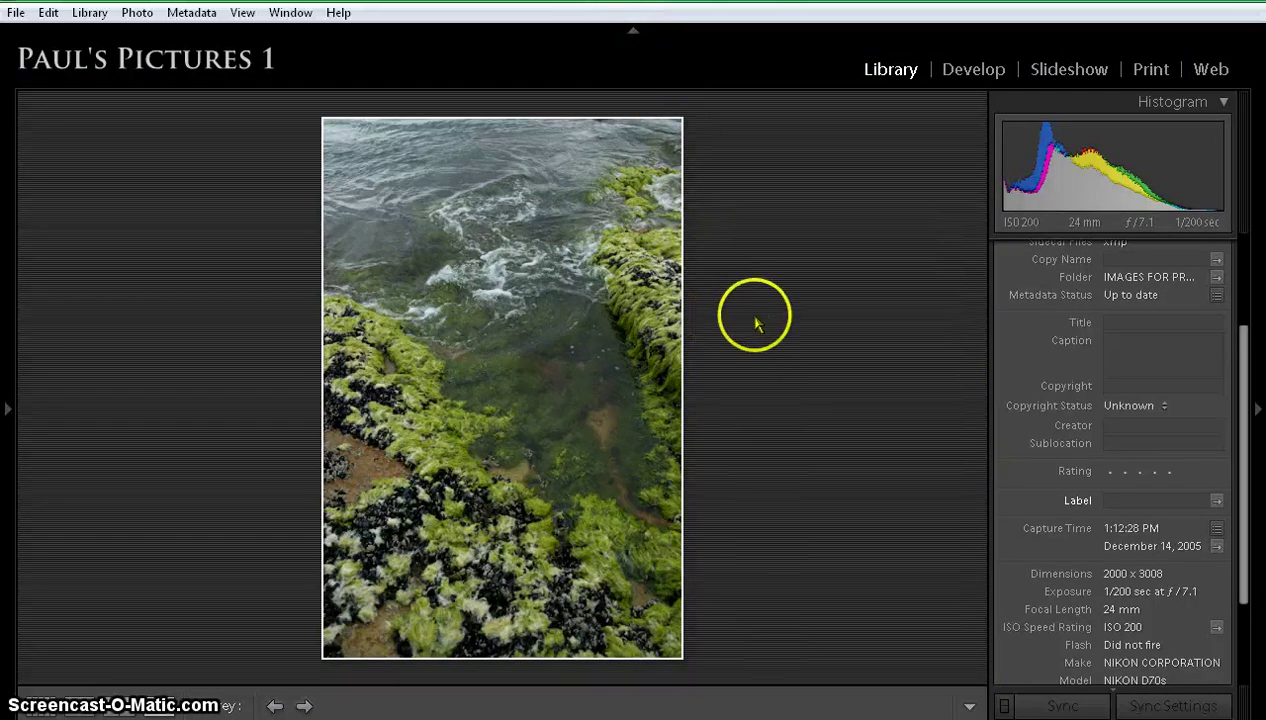
click(960, 72)
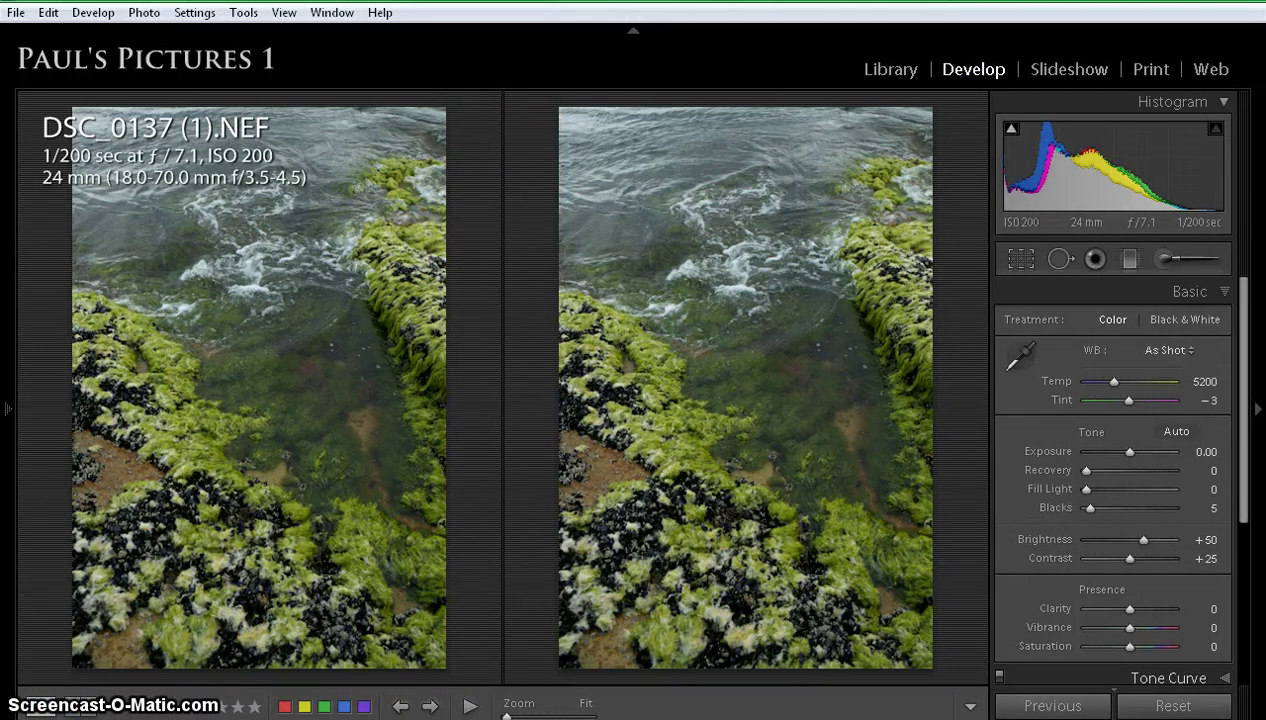
key(y)
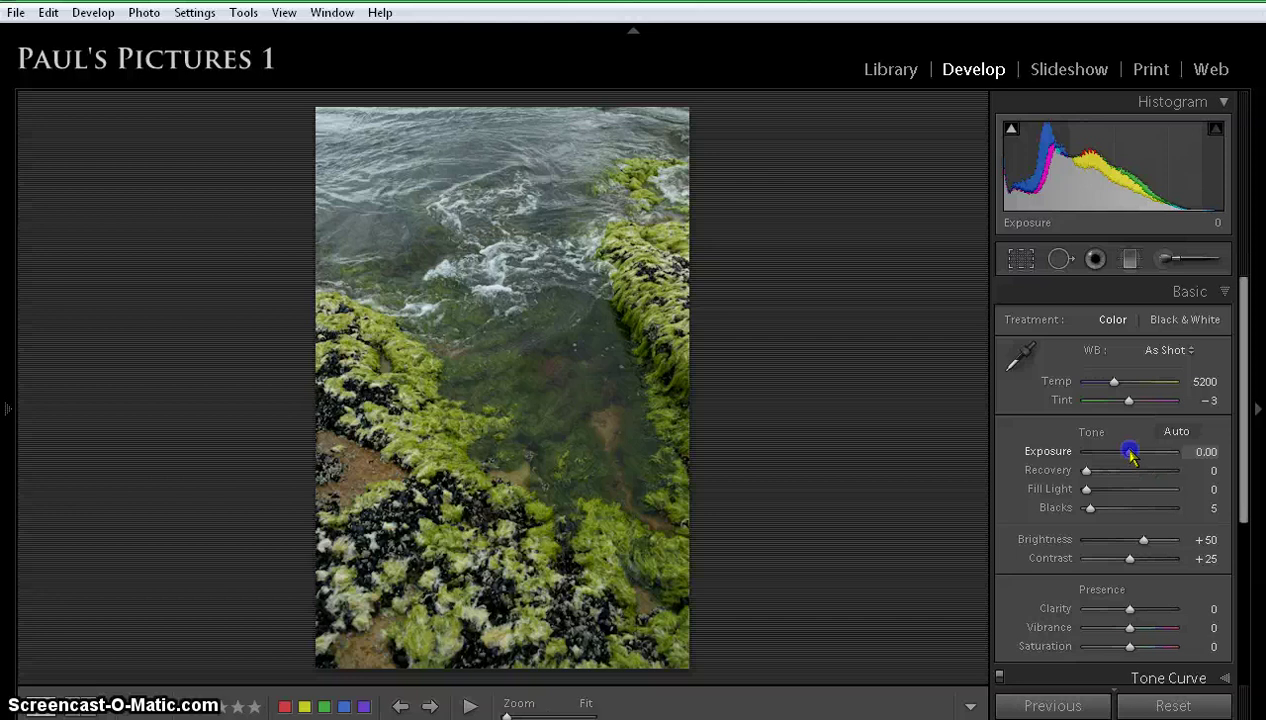
Set Exposure to −0.32, Blacks to 13, Contrast to +62, Clarity to +52, Vibrance to +68 and Fill Light to 32.
drag(1131, 455, 1126, 456)
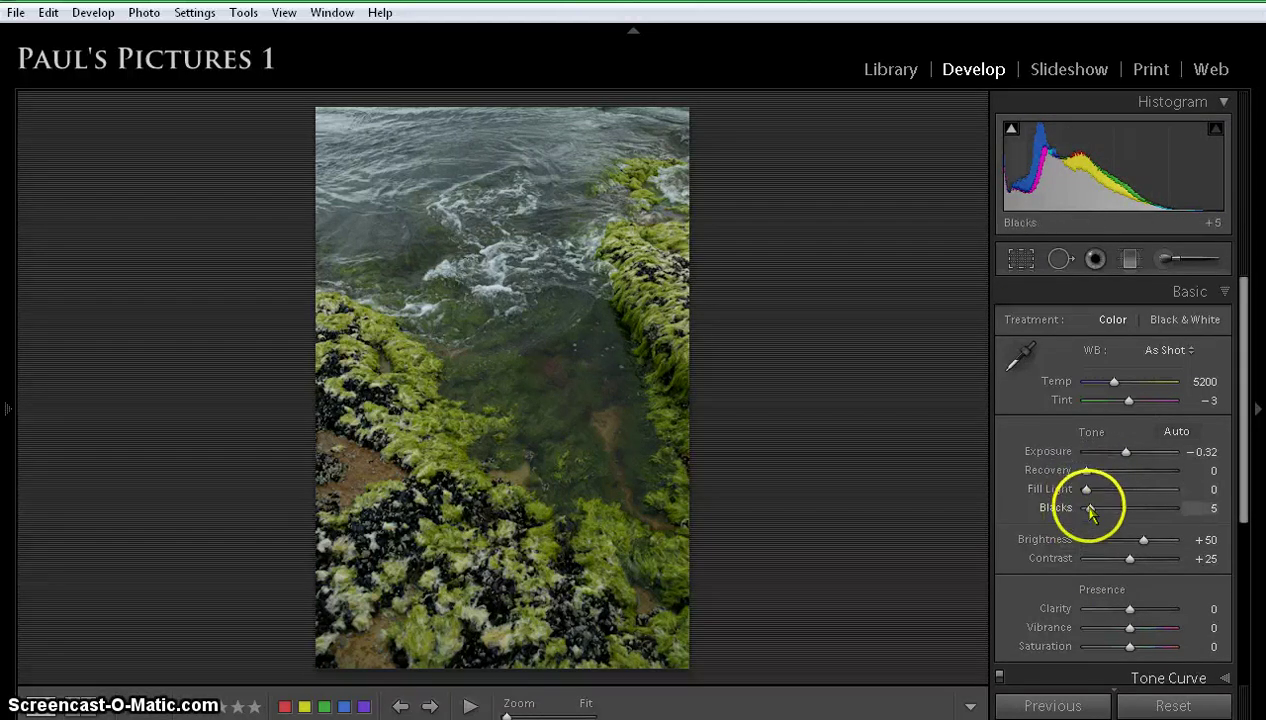
drag(1096, 511, 1098, 513)
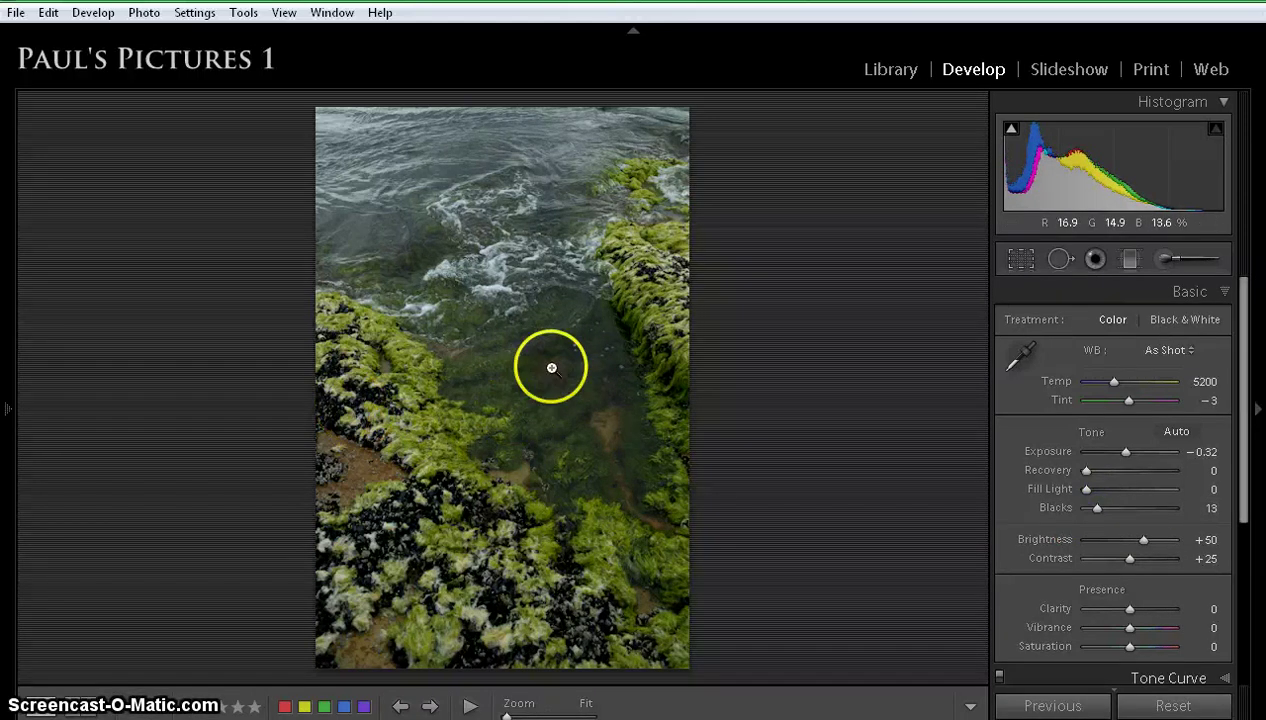
drag(1129, 558, 1148, 565)
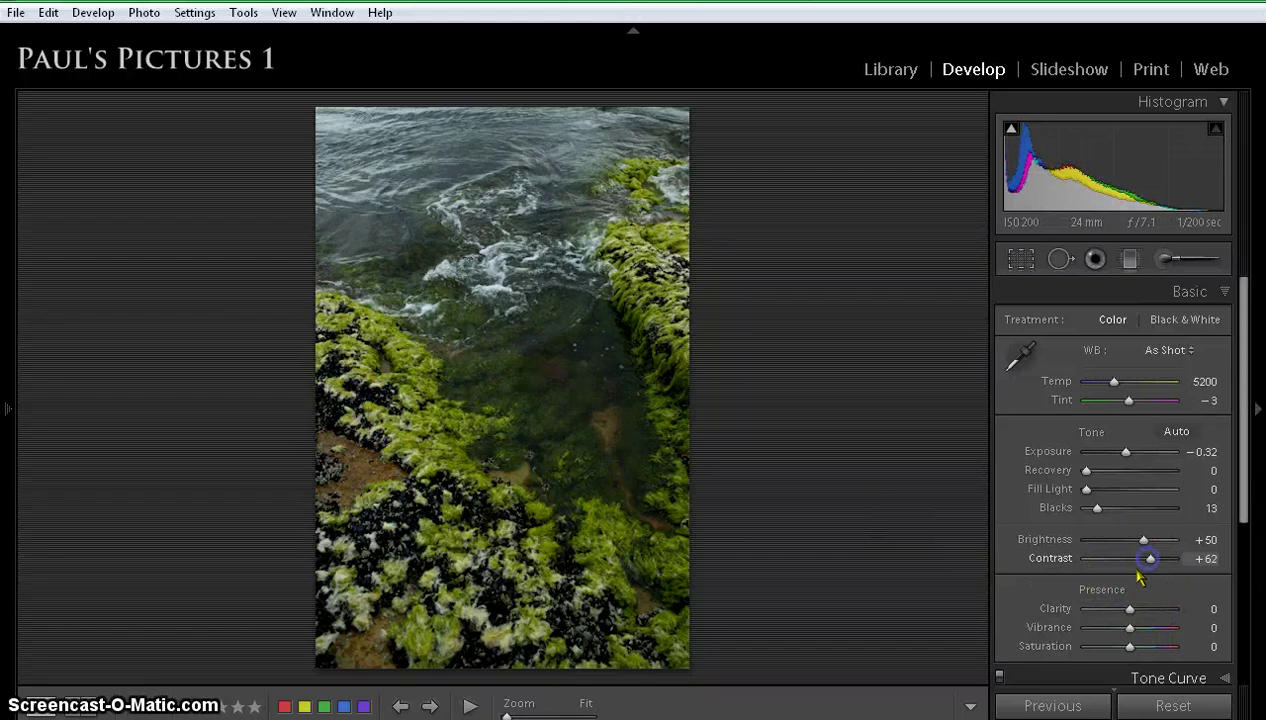
click(1130, 610)
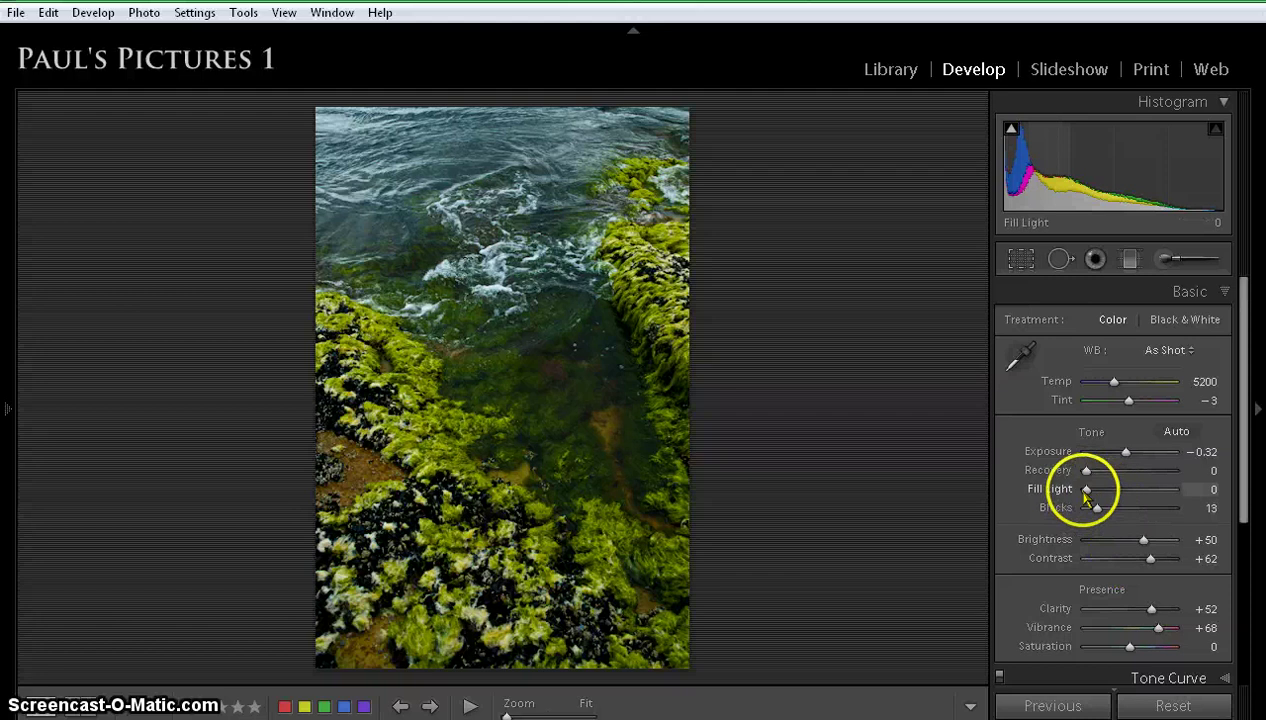
drag(1105, 500, 1111, 502)
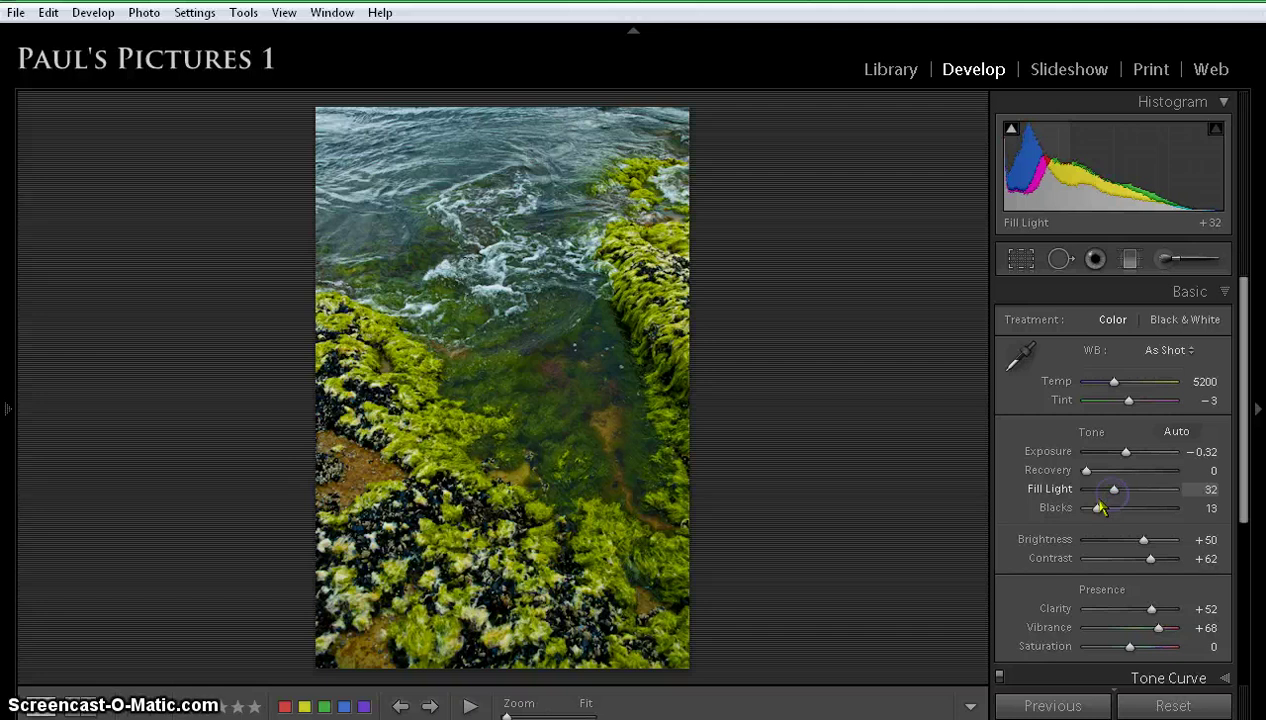
Inspect the foaming water in the adjusted photo at 1:1 zoom and return to the fitted view.
click(467, 269)
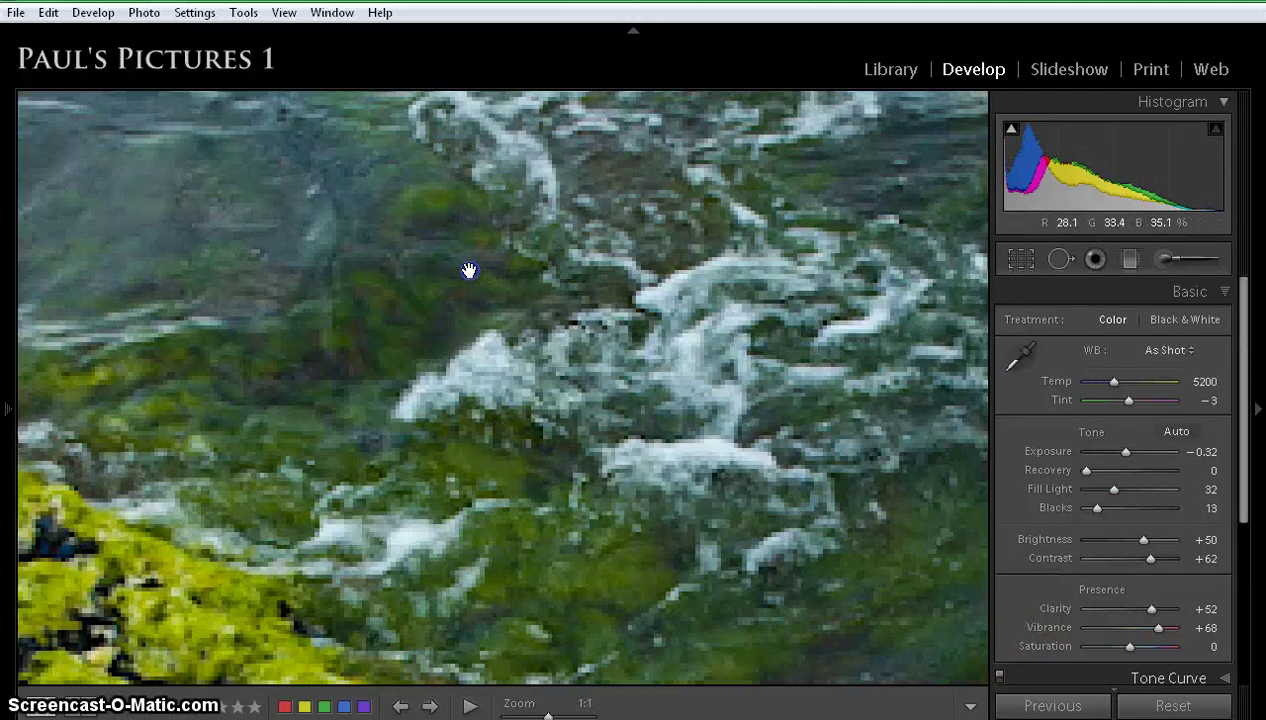
click(658, 461)
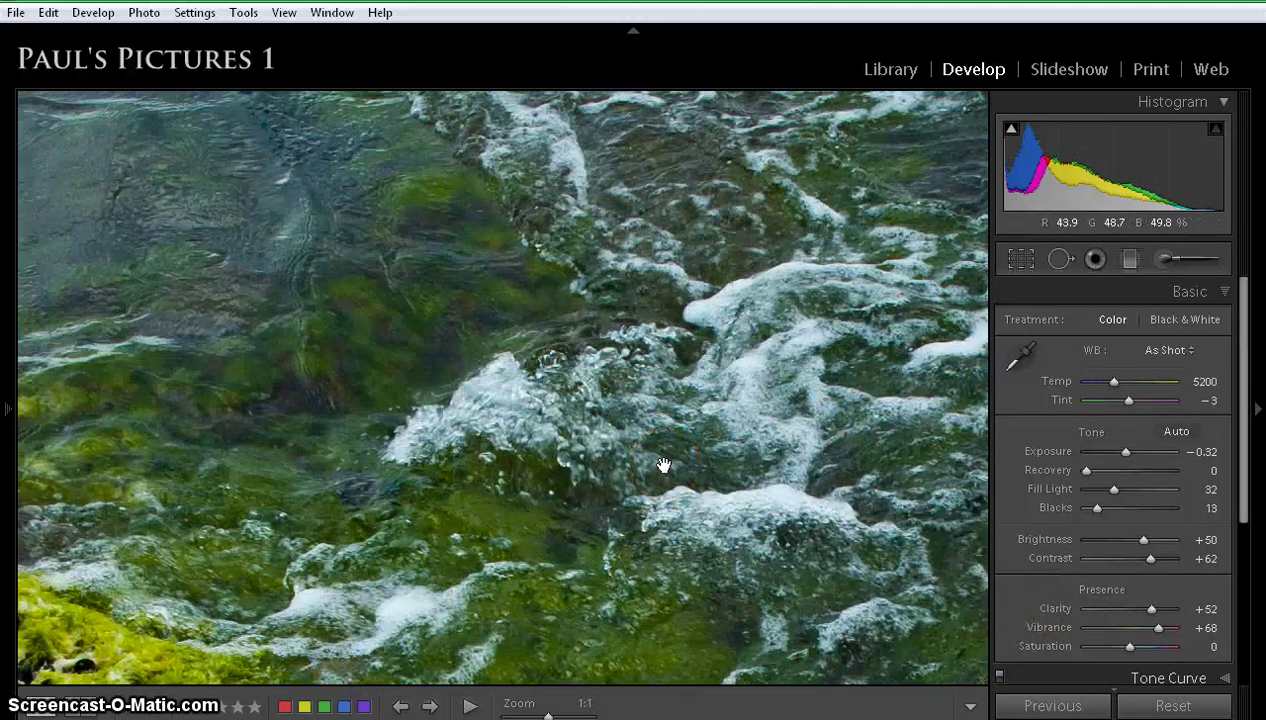
click(665, 465)
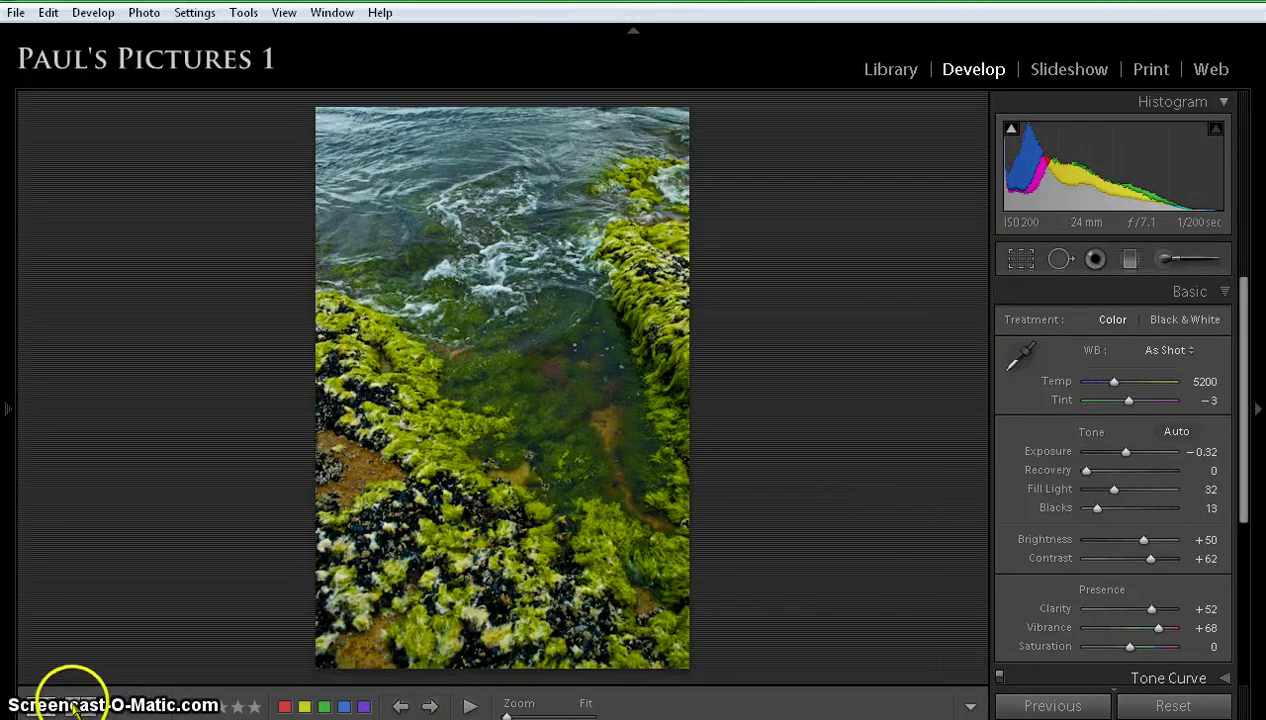
Display the original and edited versions of the photo next to each other in Before/After Left/Right view.
click(108, 706)
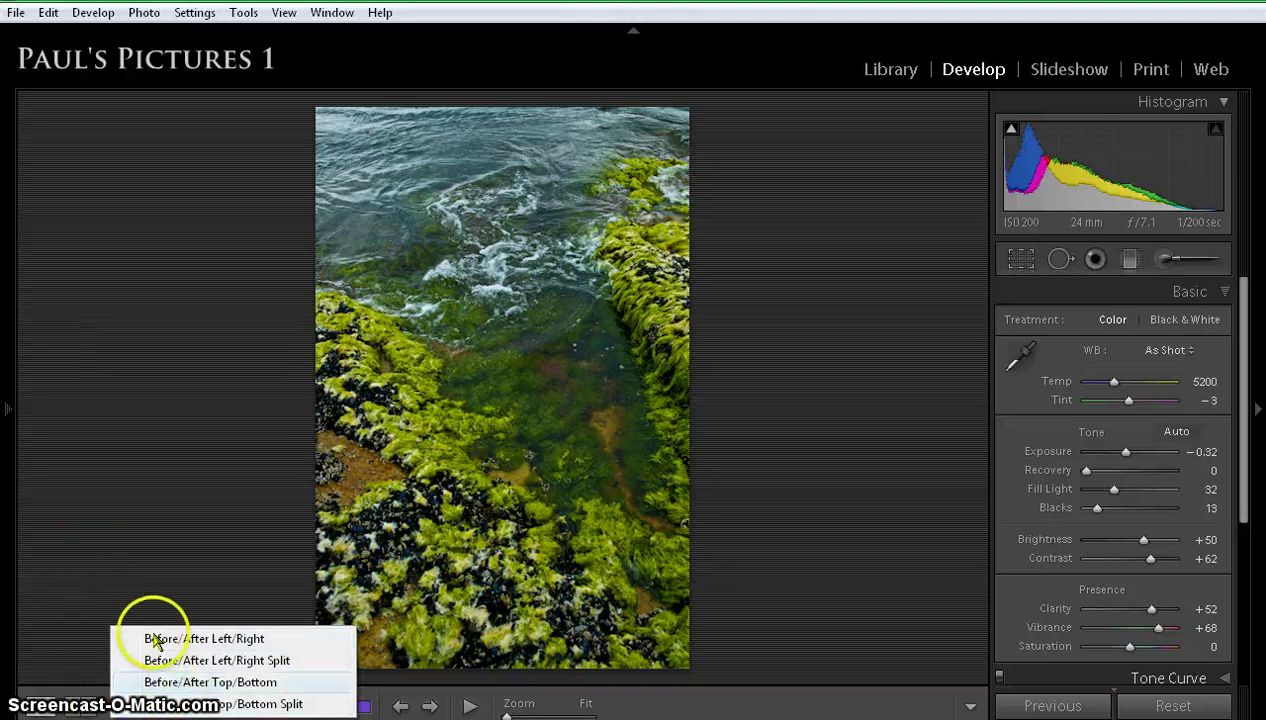
click(88, 563)
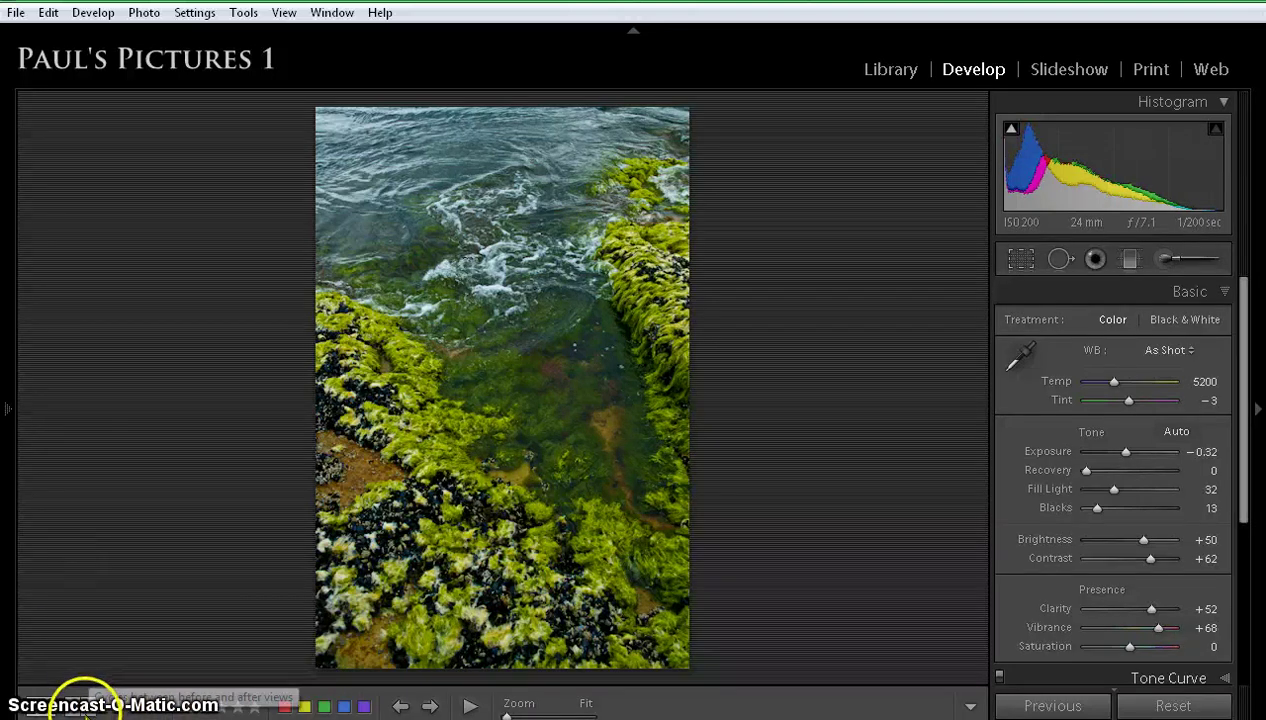
click(80, 706)
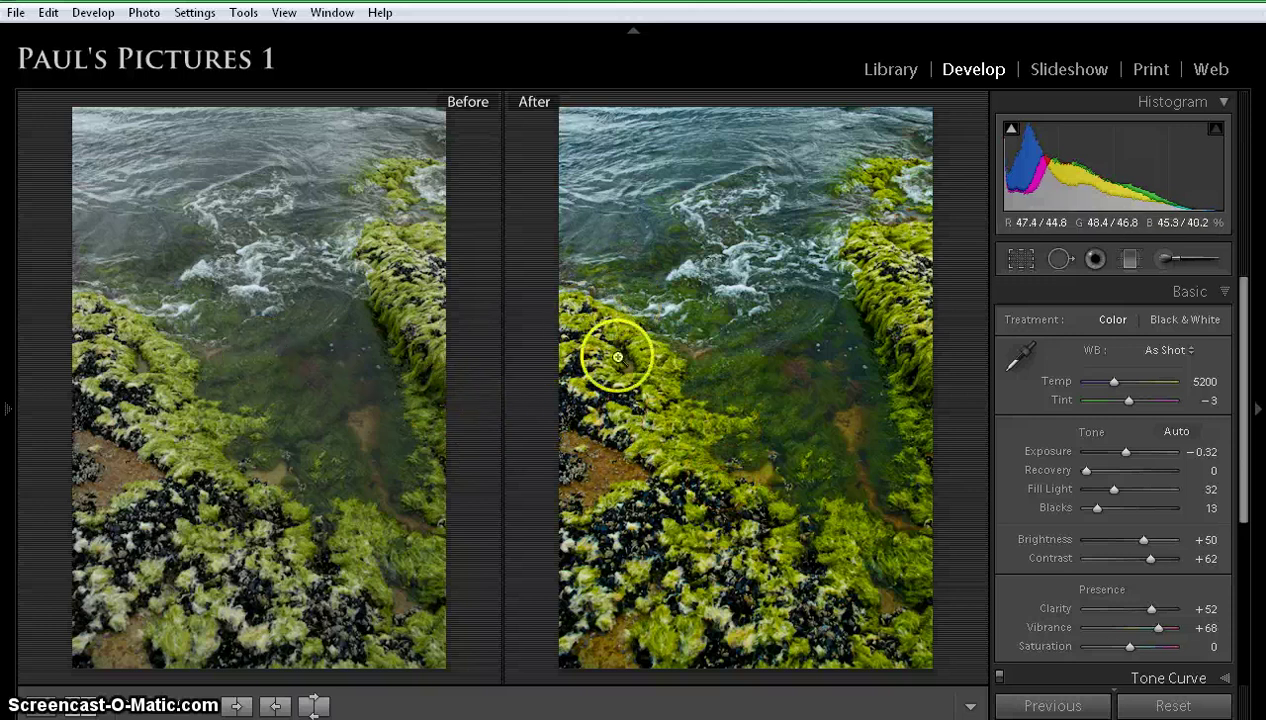
Examine the foam and water ripples up close in both the before and after versions.
click(677, 244)
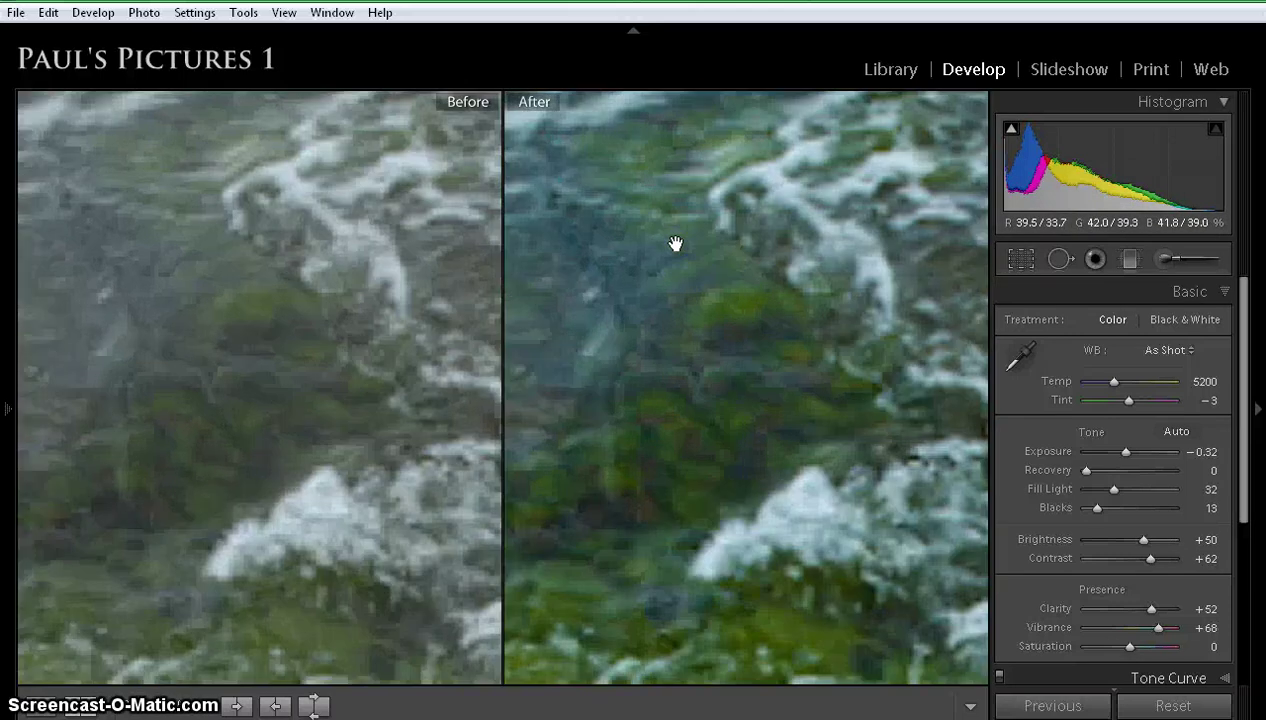
drag(676, 246, 712, 327)
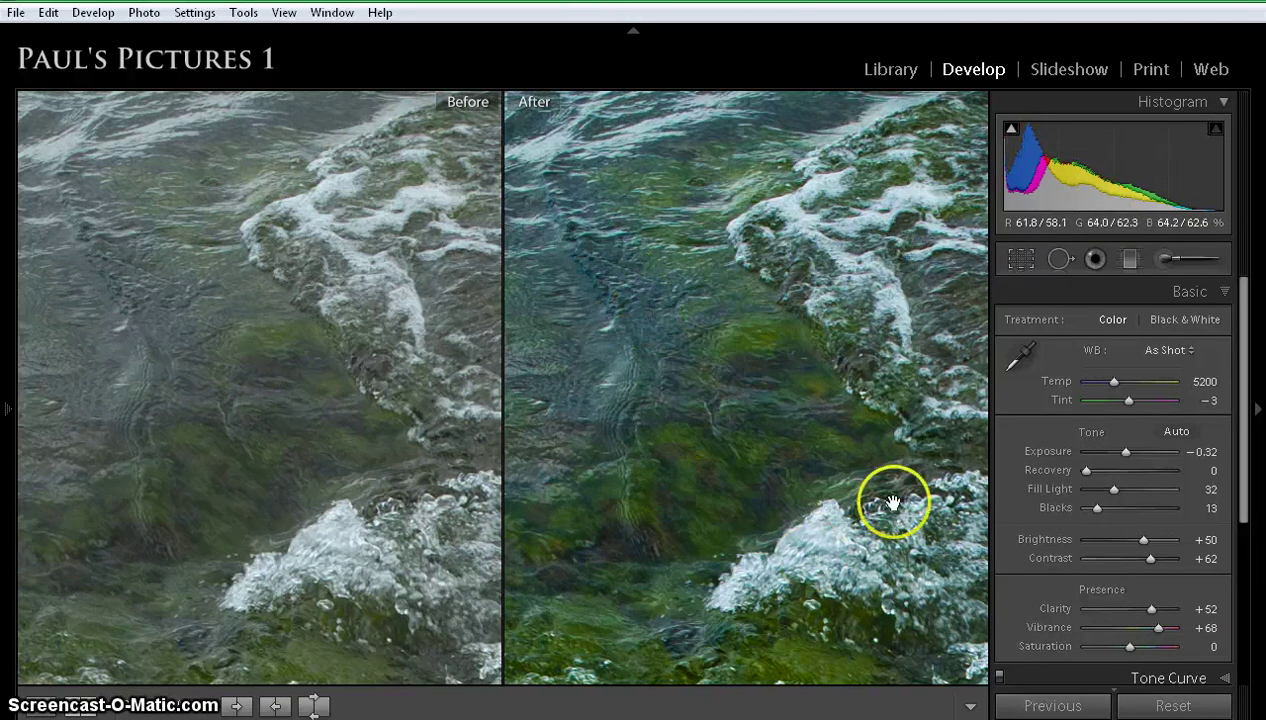
click(760, 455)
drag(784, 502, 672, 545)
drag(715, 307, 624, 446)
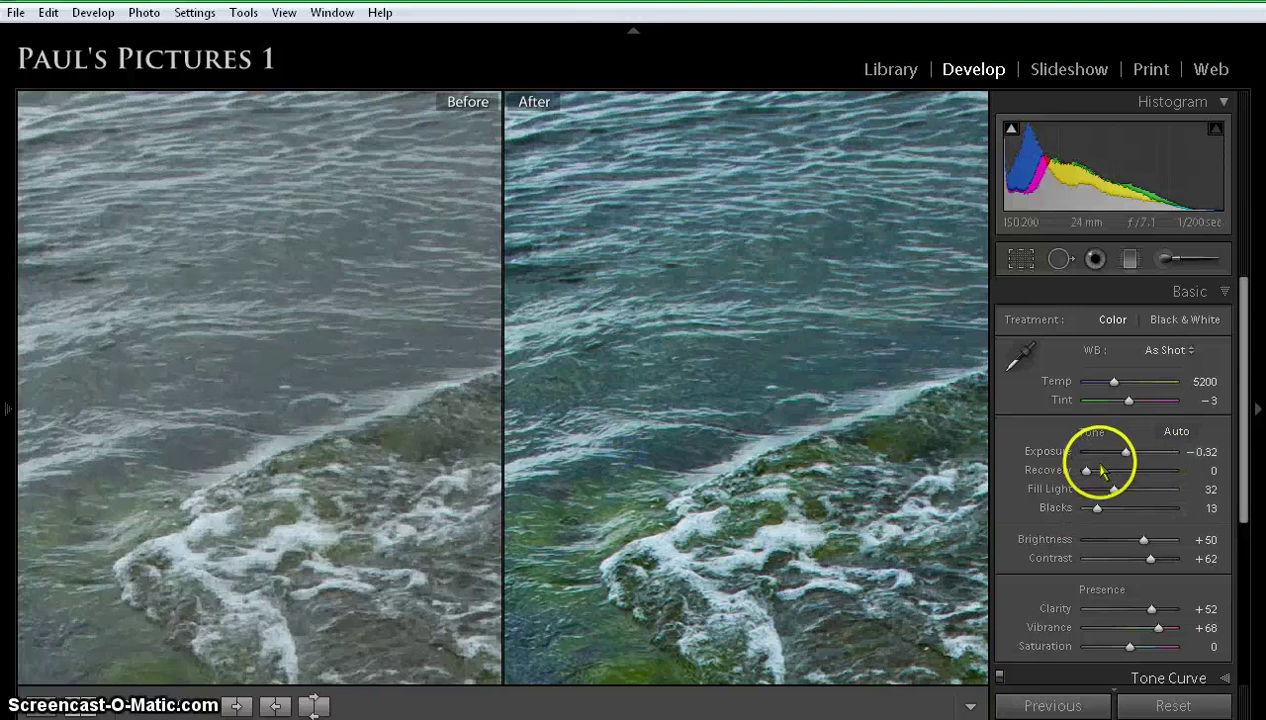
Set Recovery to 100 and bring the before and after versions back to the fitted view.
drag(1145, 478, 1181, 487)
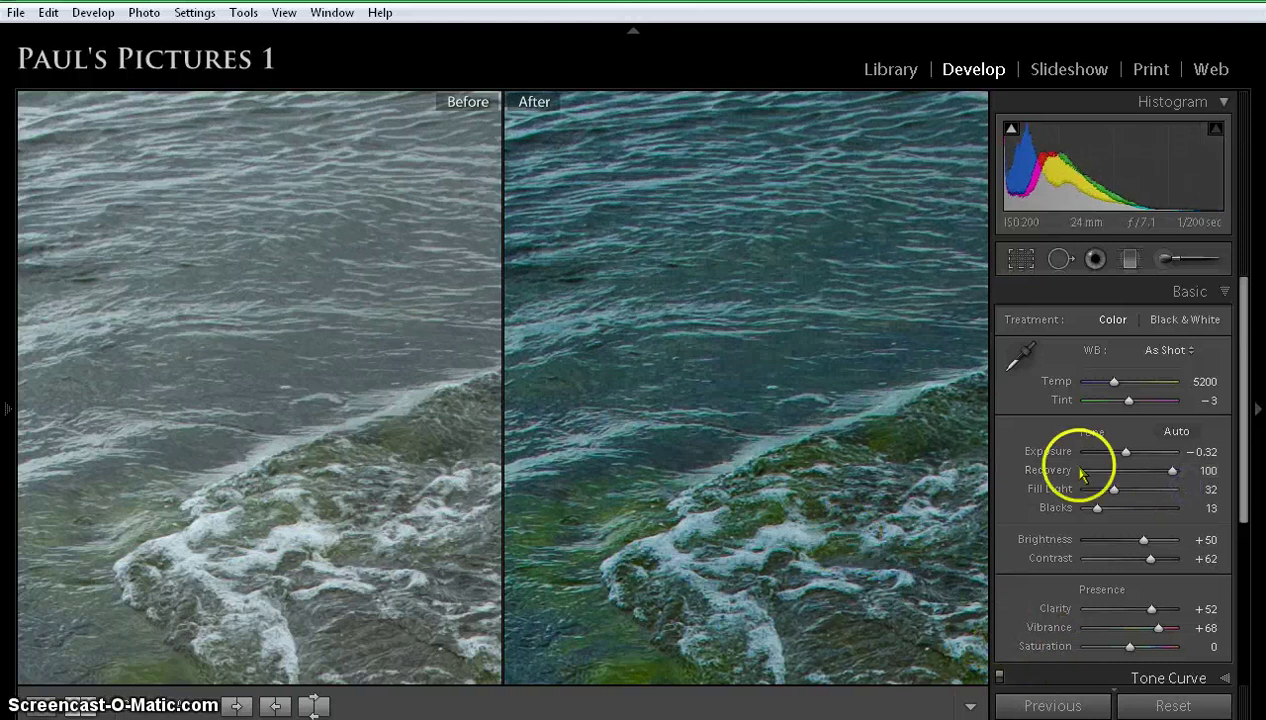
click(884, 381)
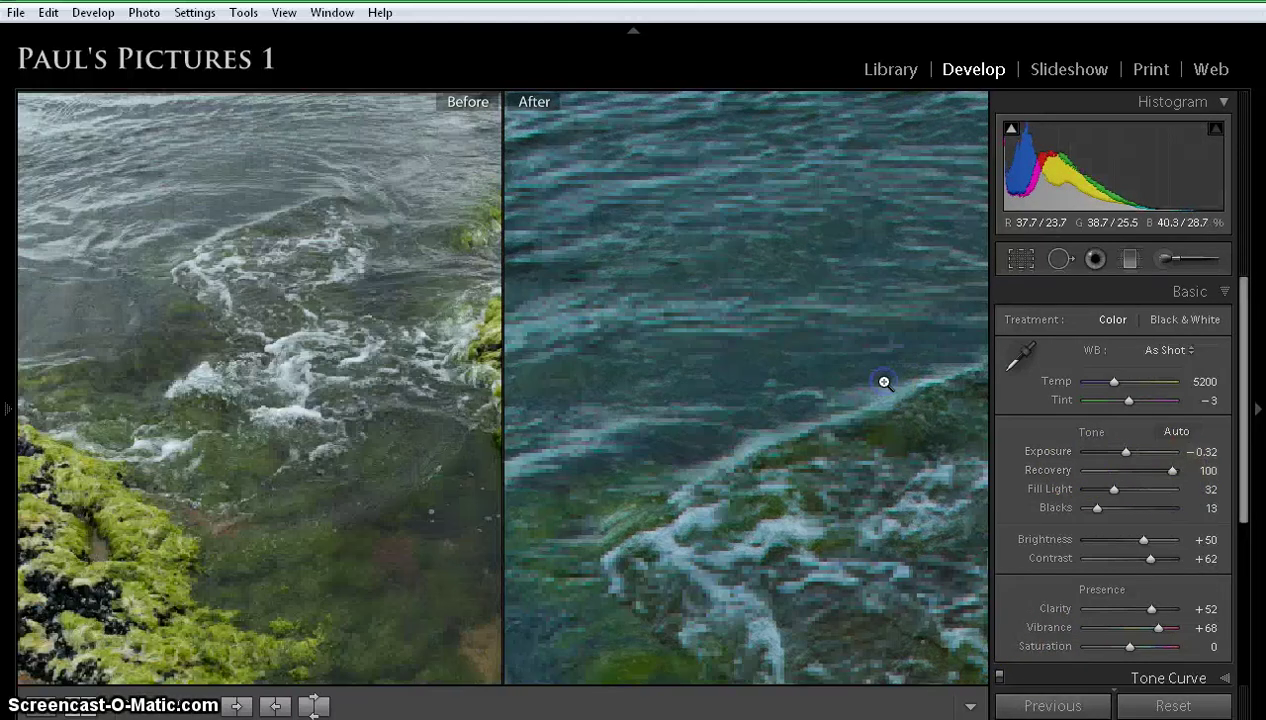
click(884, 381)
drag(883, 384, 792, 501)
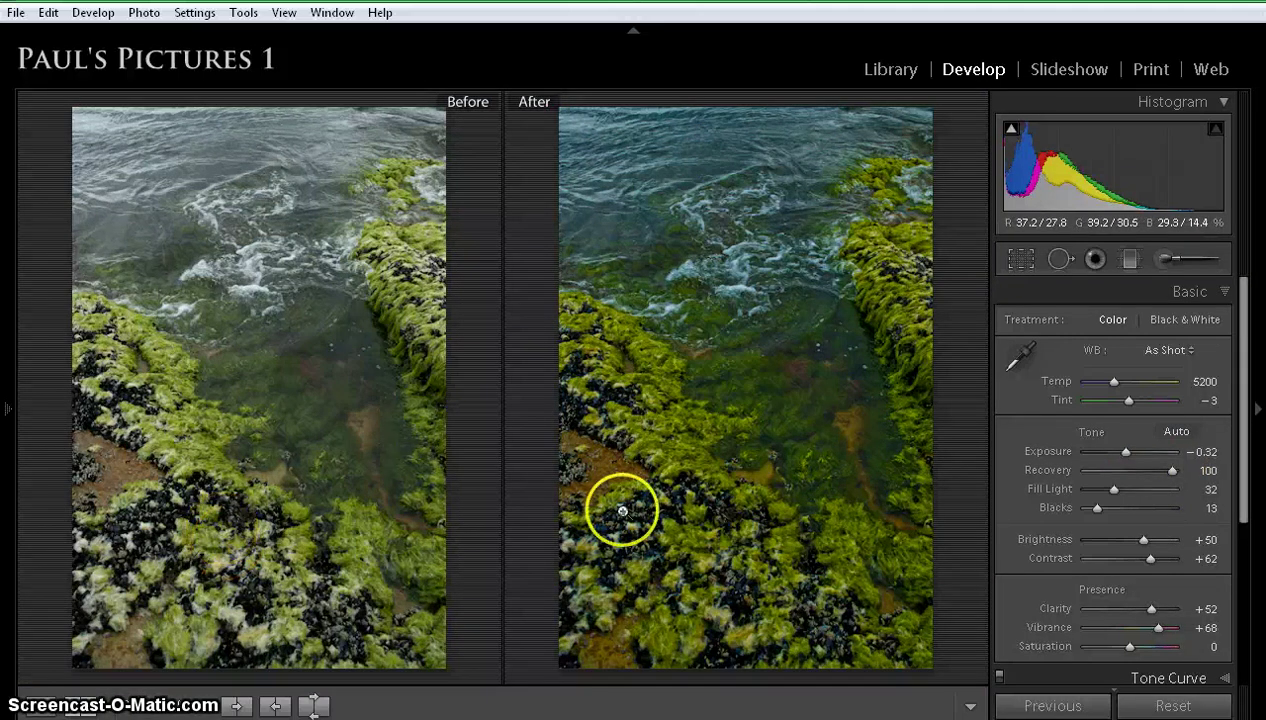
Change the comparison to the Before/After Left/Right Split view, dividing the single photo down the middle.
click(108, 703)
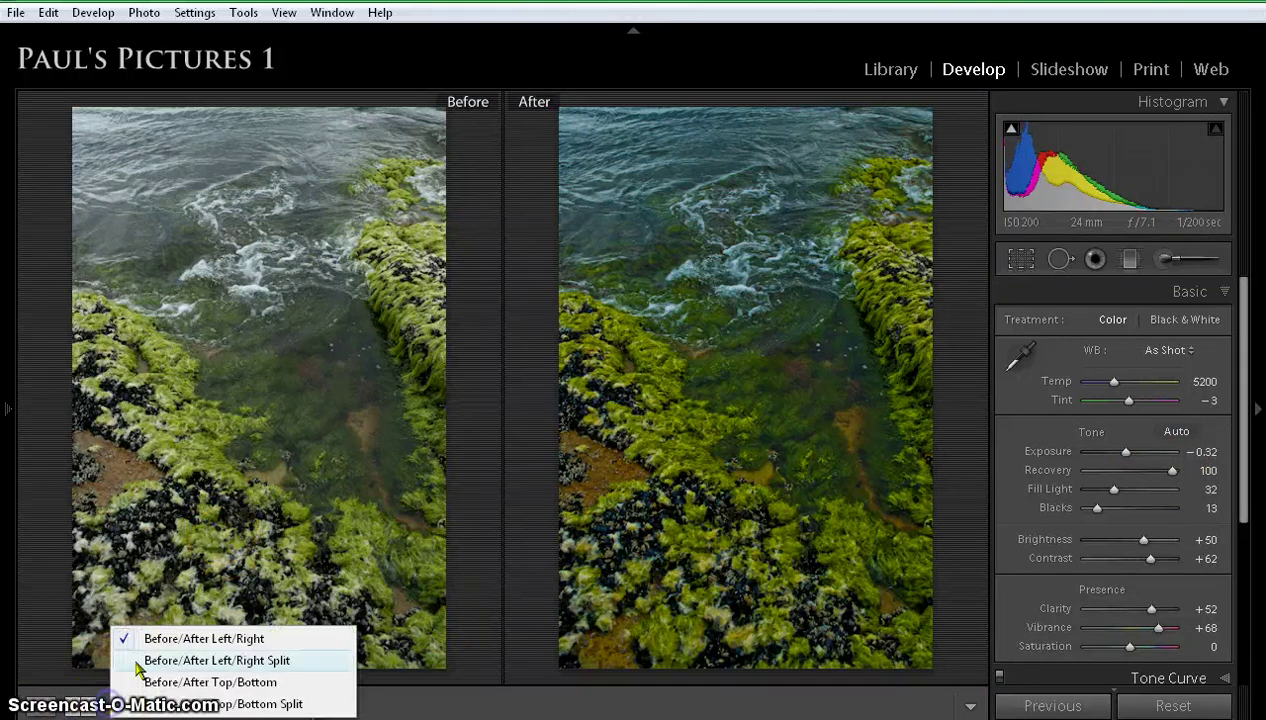
click(90, 705)
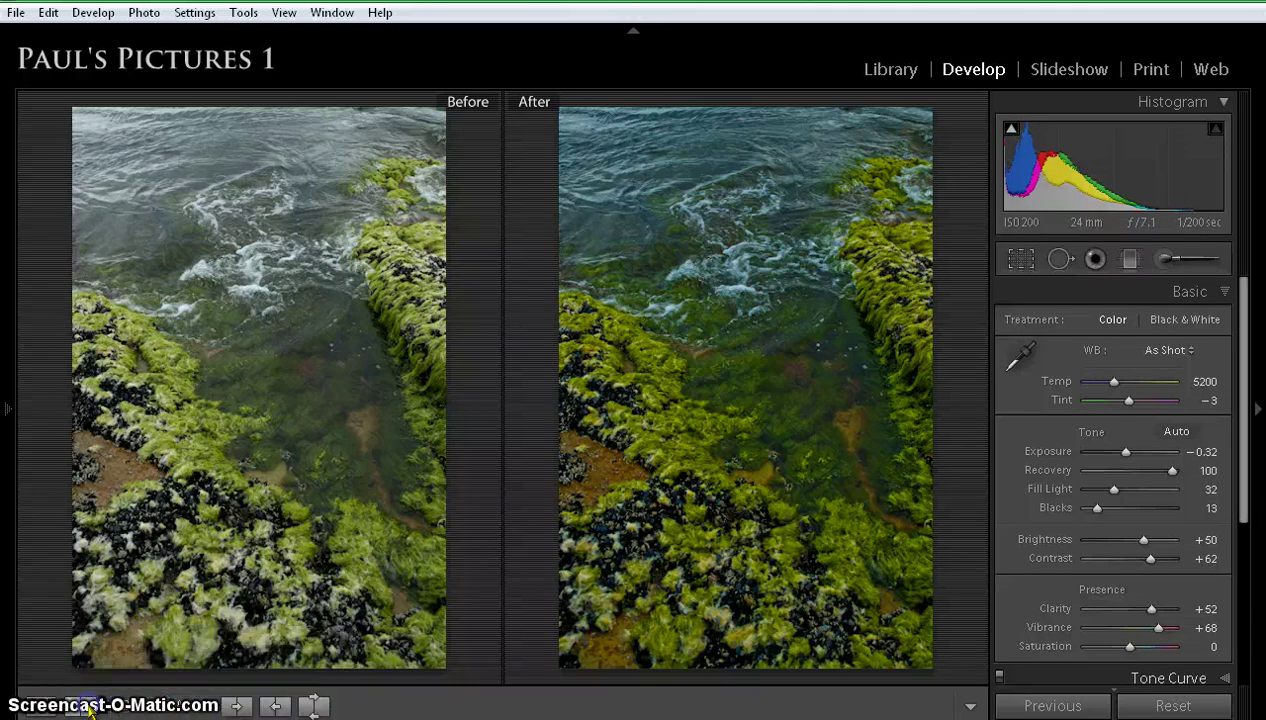
click(86, 707)
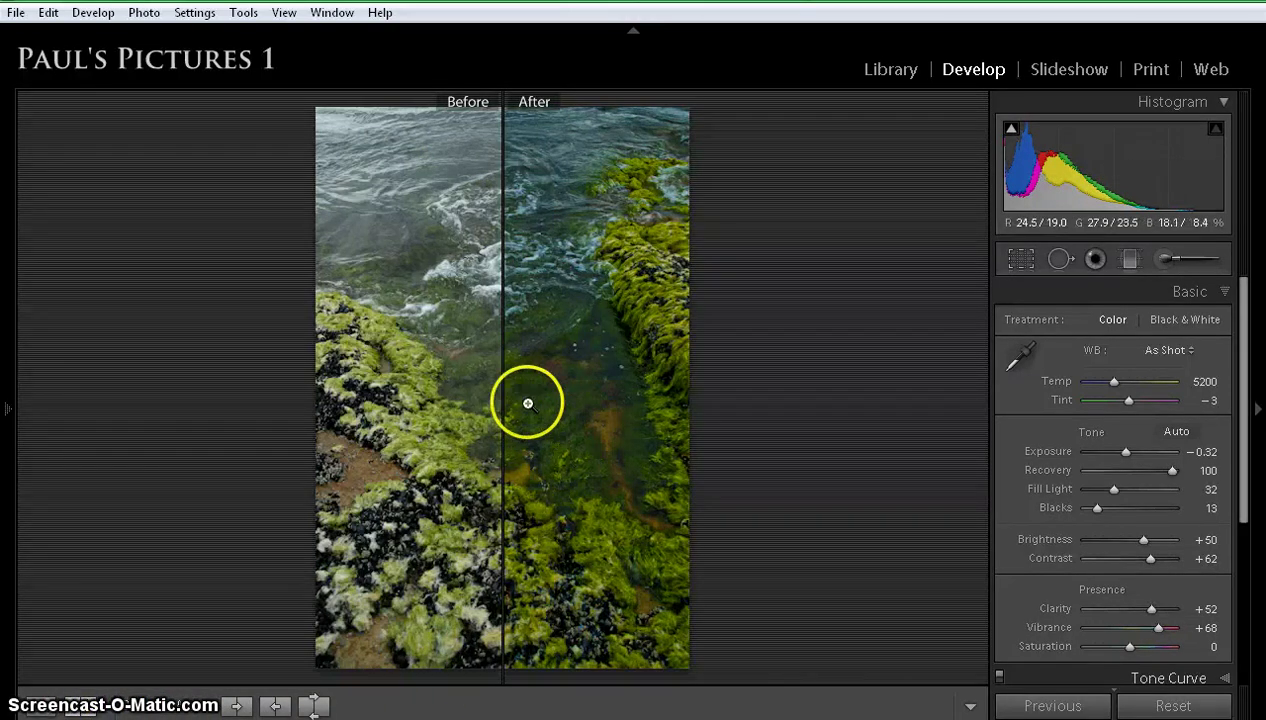
Examine the foam, water and mossy rock up close in the Left/Right Split comparison, returning to the fitted view.
drag(520, 386, 567, 301)
click(533, 351)
click(566, 301)
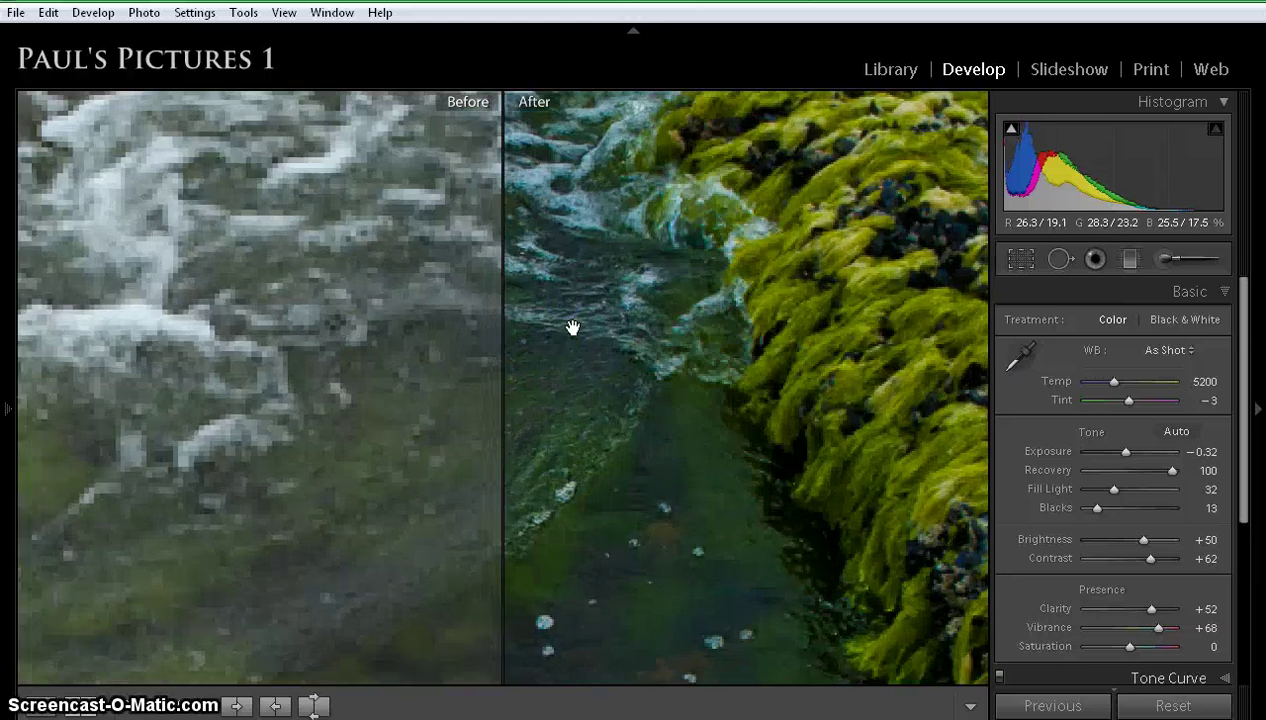
drag(592, 304, 580, 303)
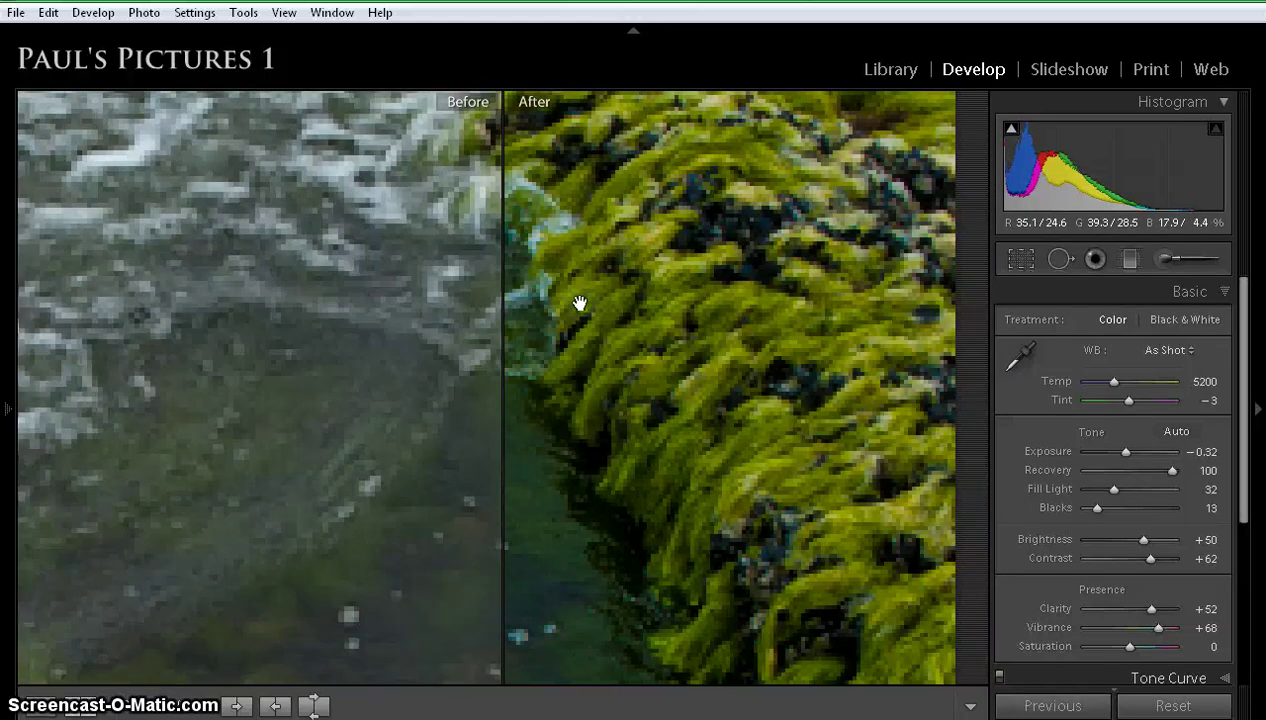
drag(783, 381, 569, 356)
drag(560, 440, 582, 281)
click(586, 281)
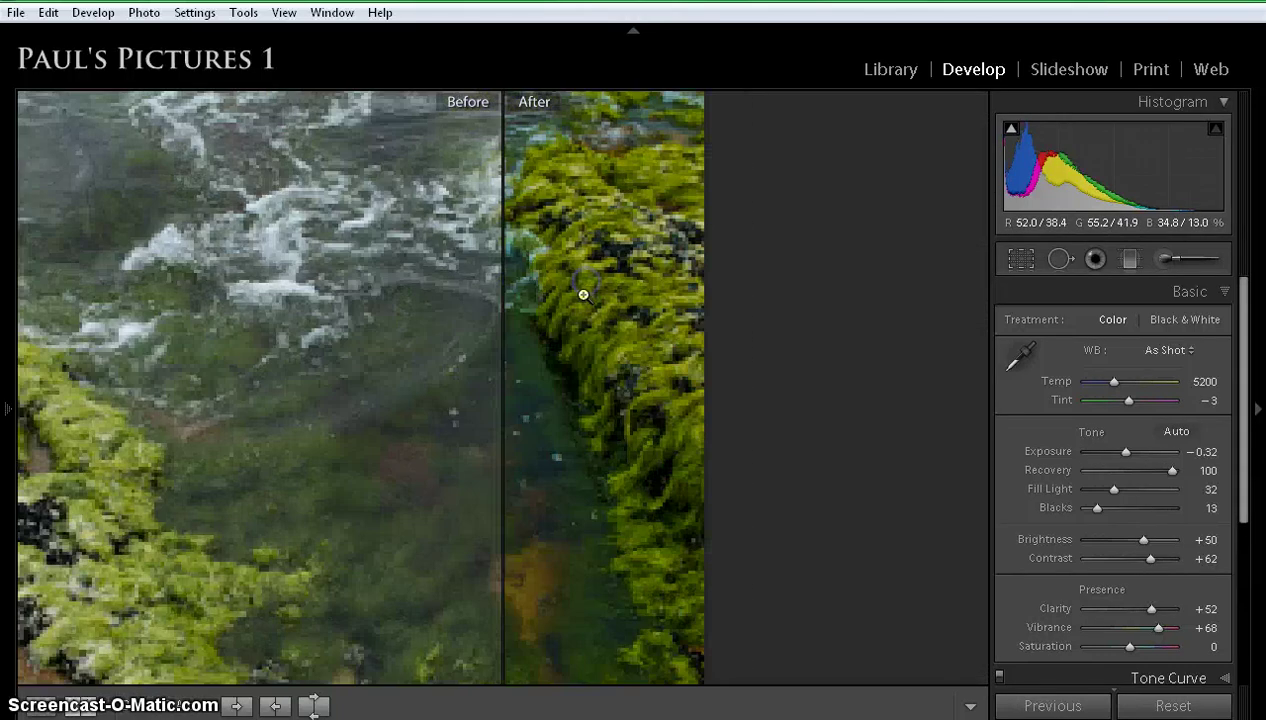
drag(593, 447, 463, 530)
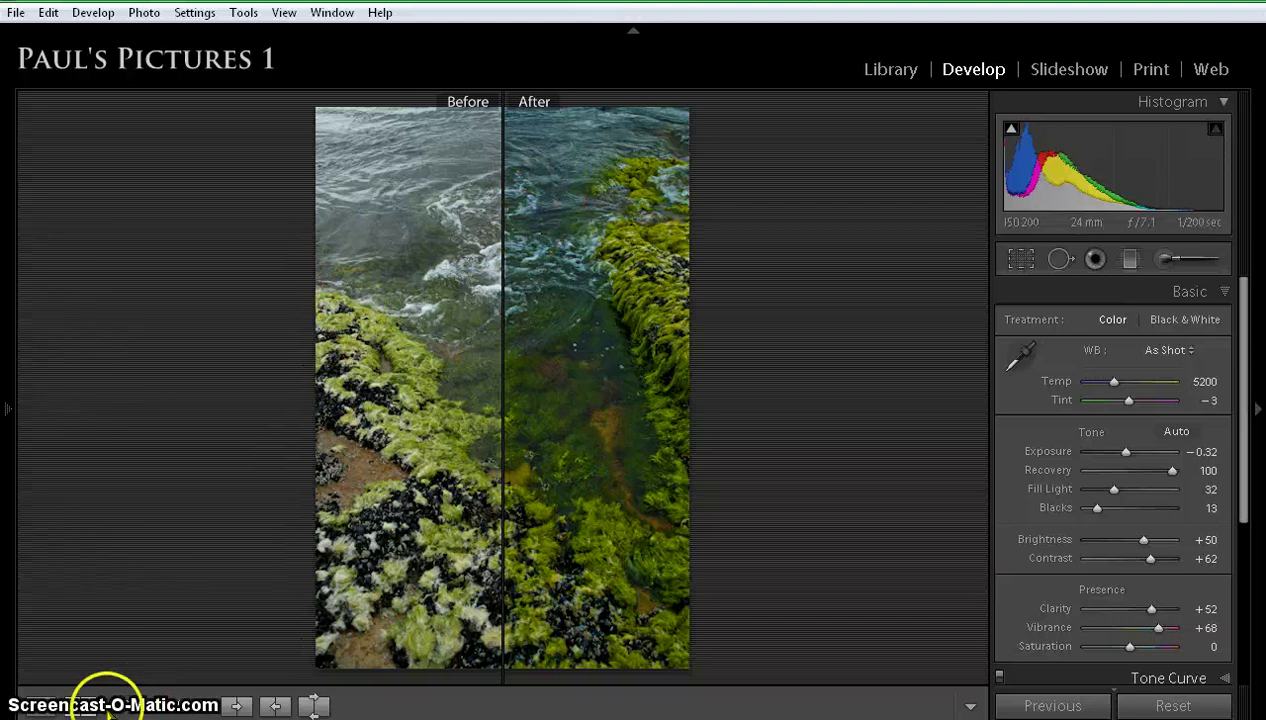
Switch the comparison to Before/After Top/Bottom and on to Top/Bottom Split, examining the moss and water up close.
click(73, 706)
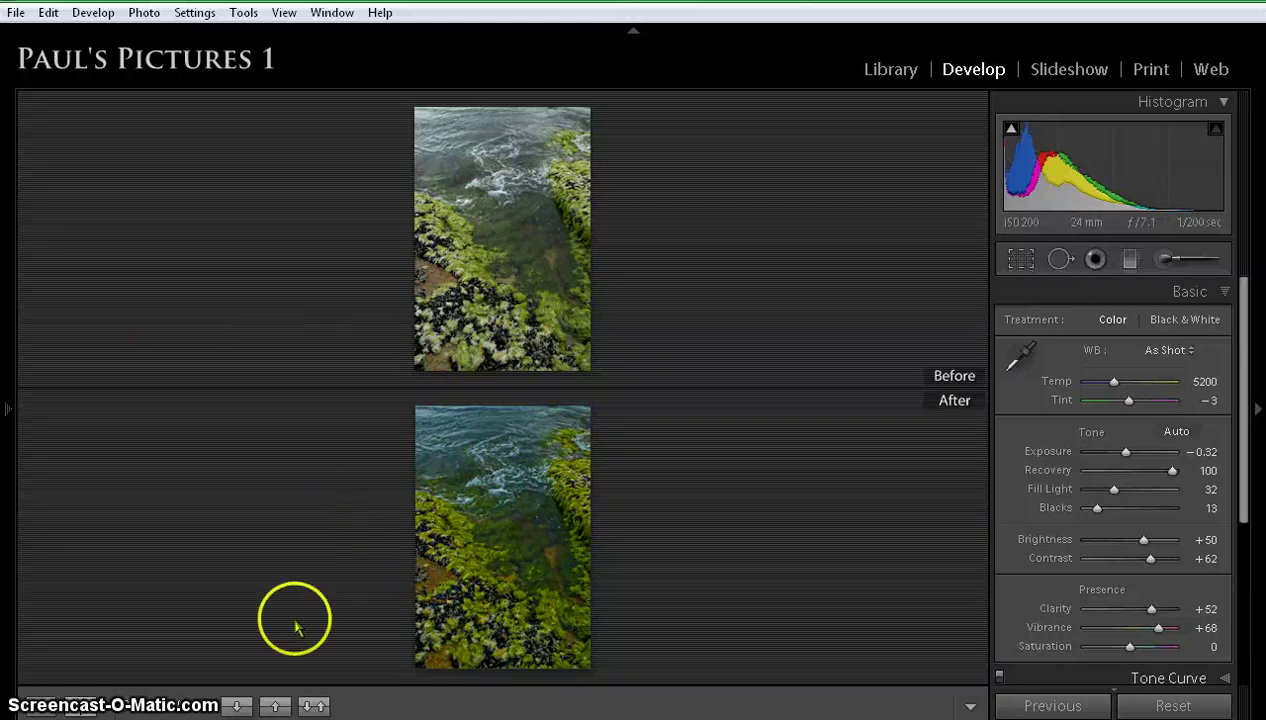
click(80, 705)
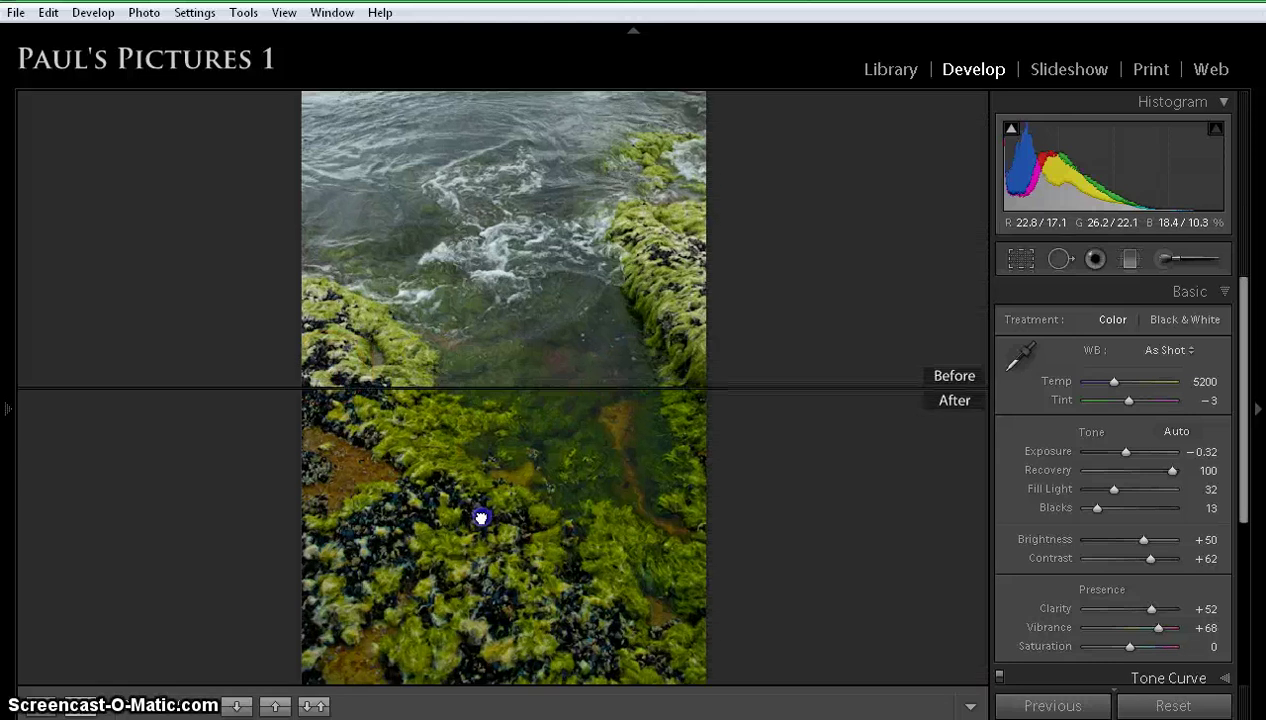
drag(480, 517, 492, 452)
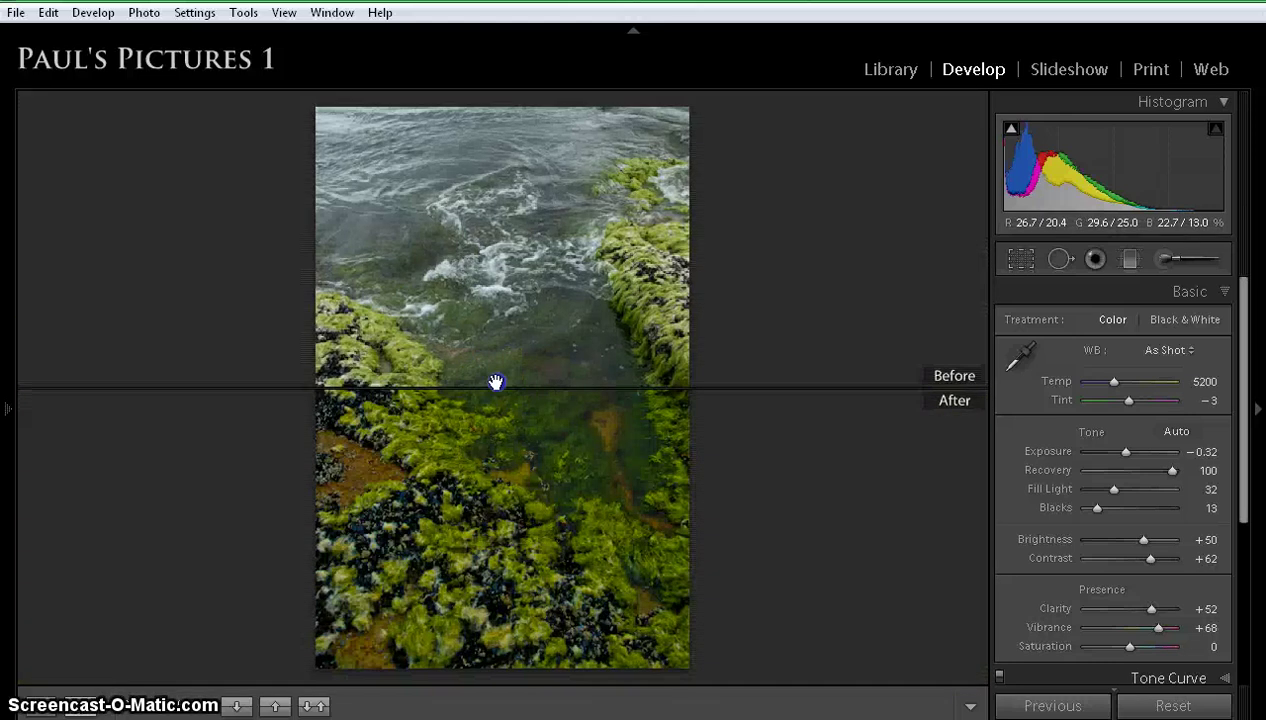
click(495, 379)
drag(411, 522, 715, 683)
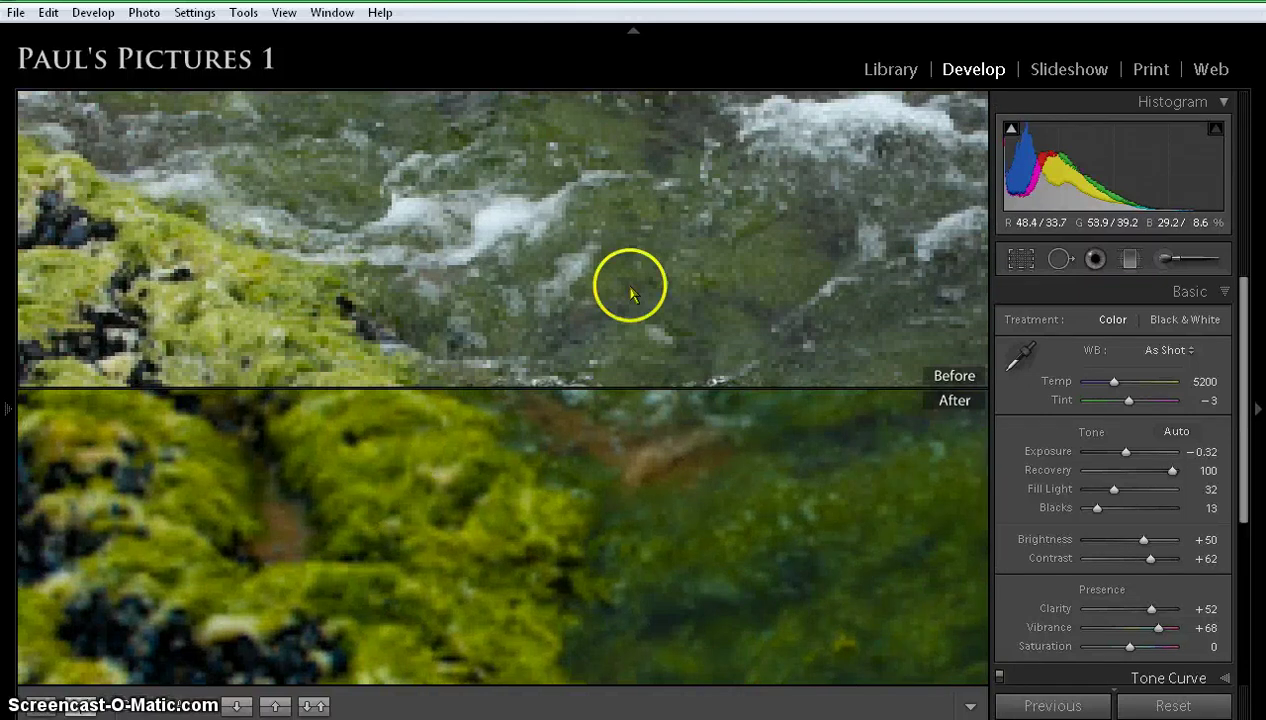
click(704, 518)
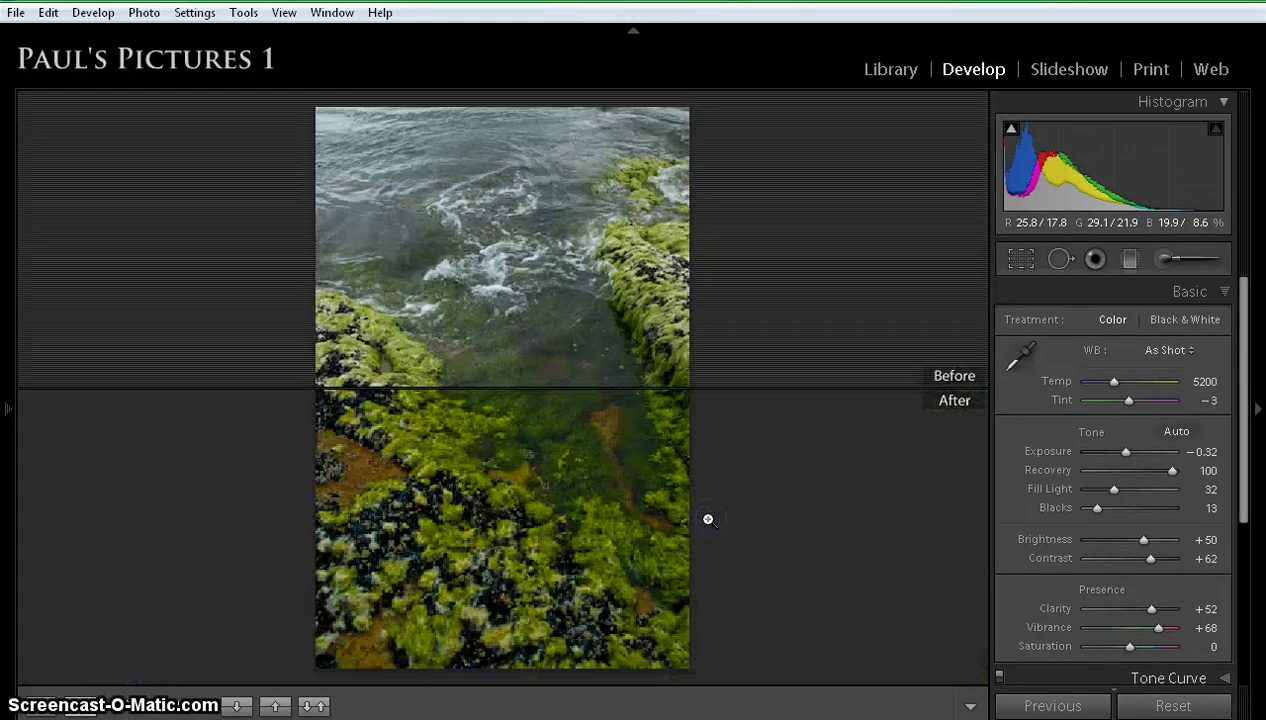
click(729, 523)
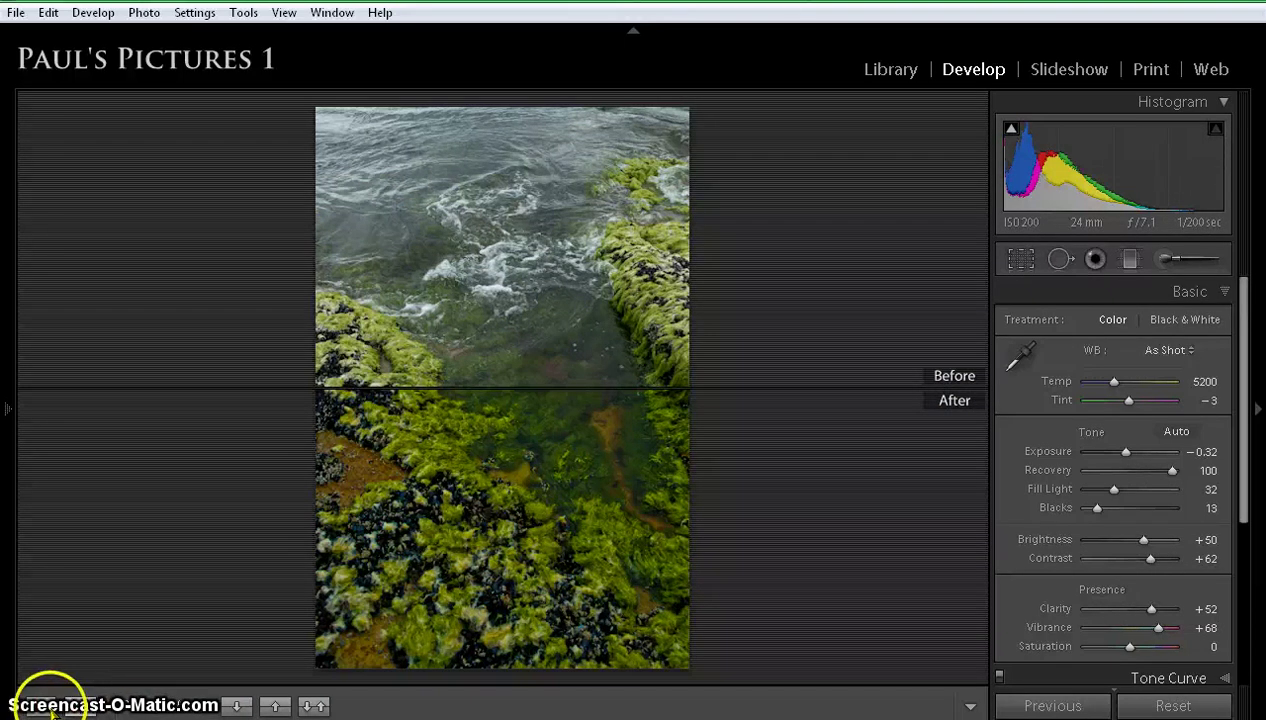
Cycle the comparison back to Before/After Left/Right and return the photo to Loupe view with its adjustments reset.
click(88, 704)
click(86, 706)
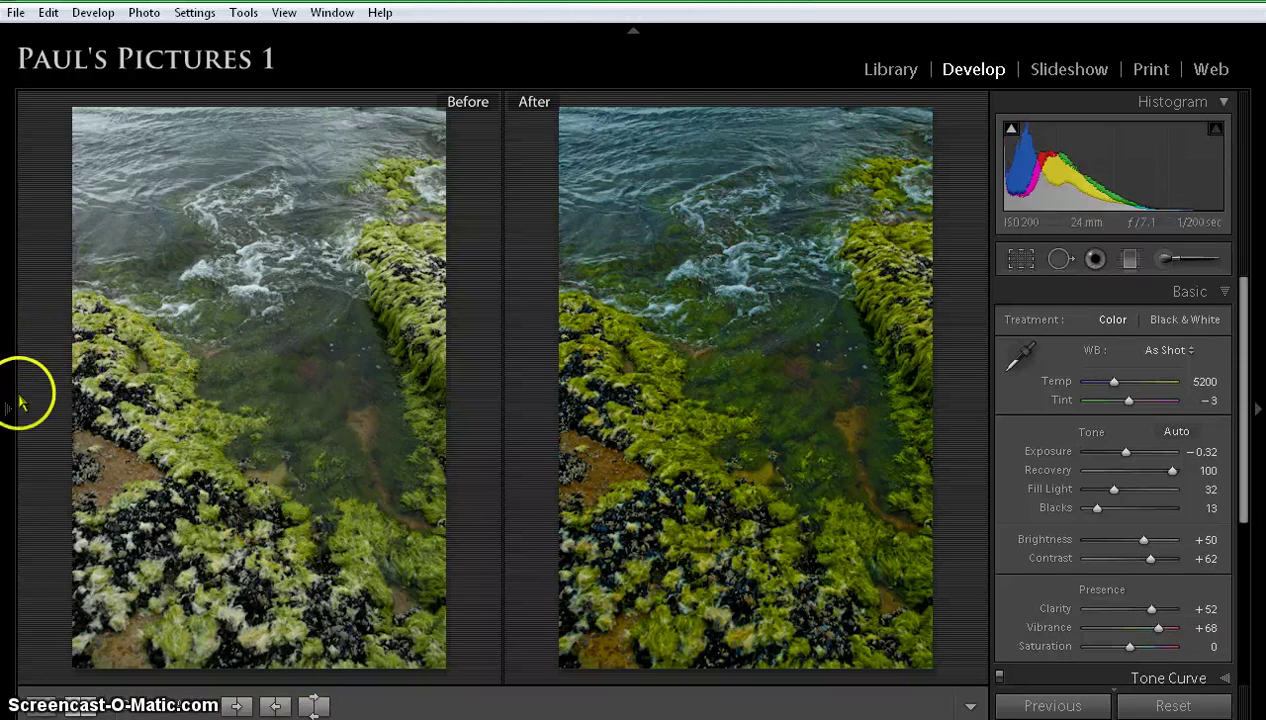
mouse_move(17, 410)
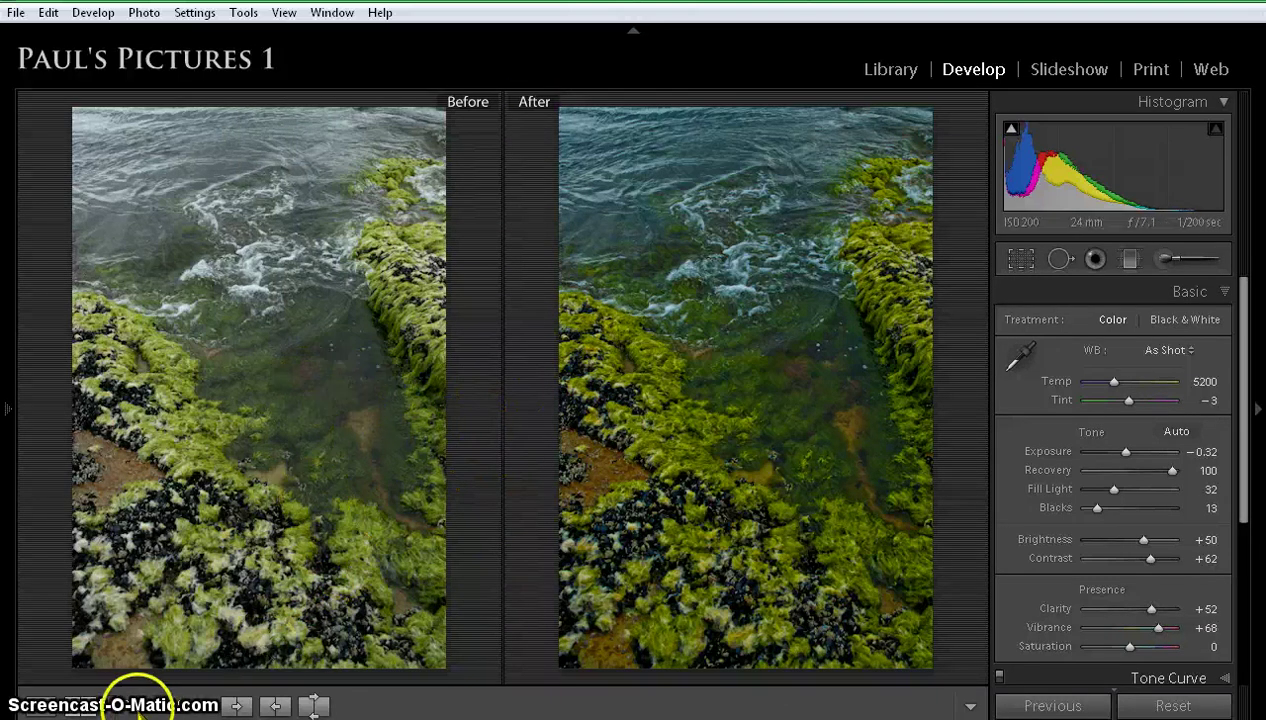
click(40, 705)
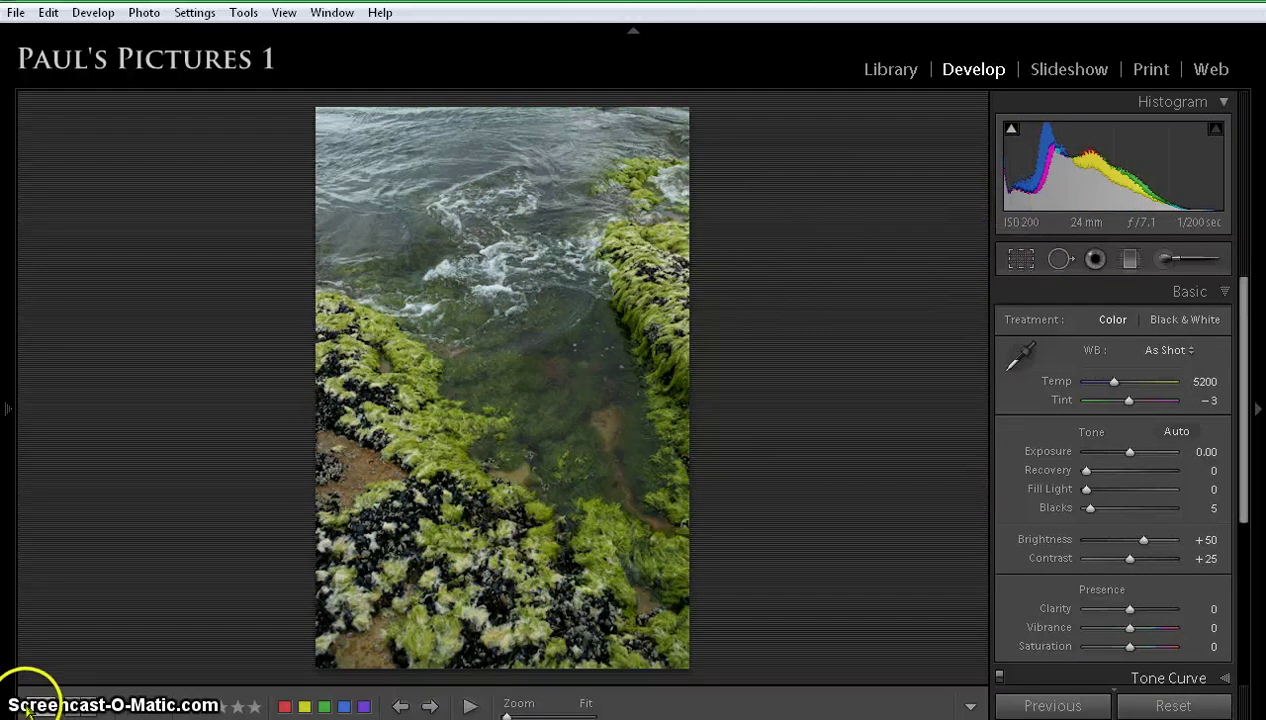
Return to the Library's Grid view and bring back the Navigator, Catalog and Folders panels and the filmstrip.
click(895, 70)
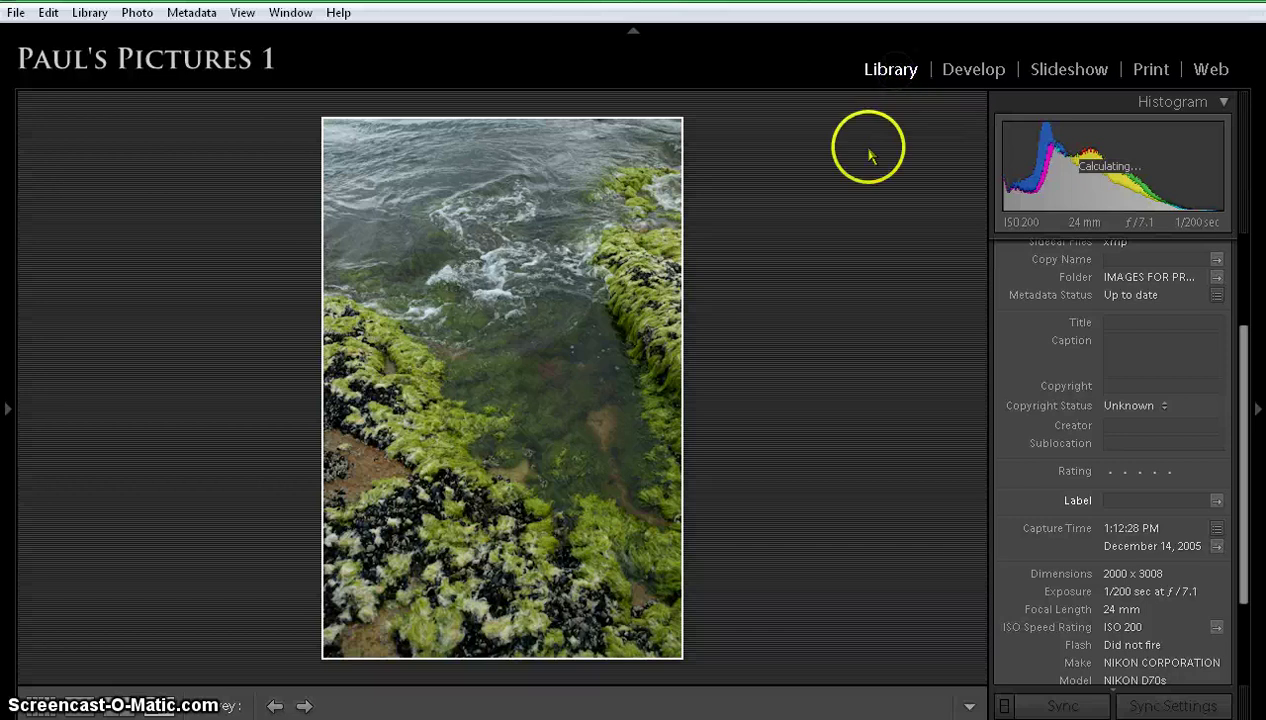
click(41, 703)
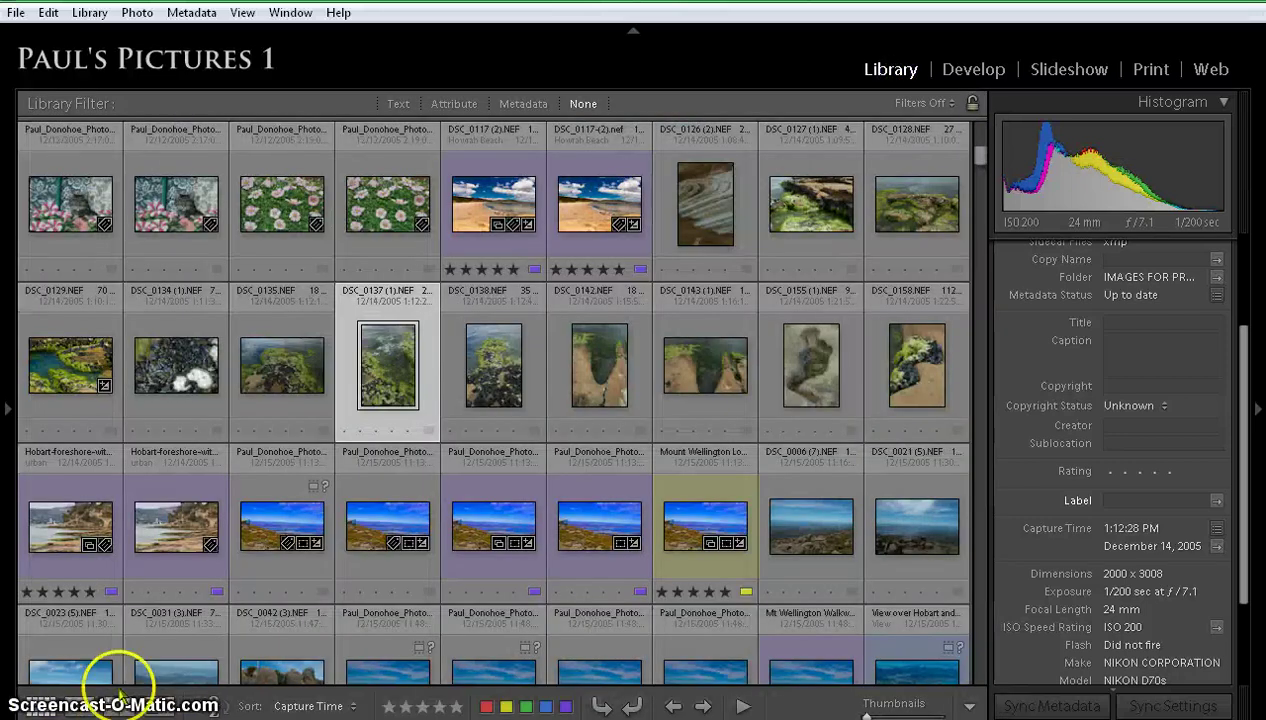
click(6, 404)
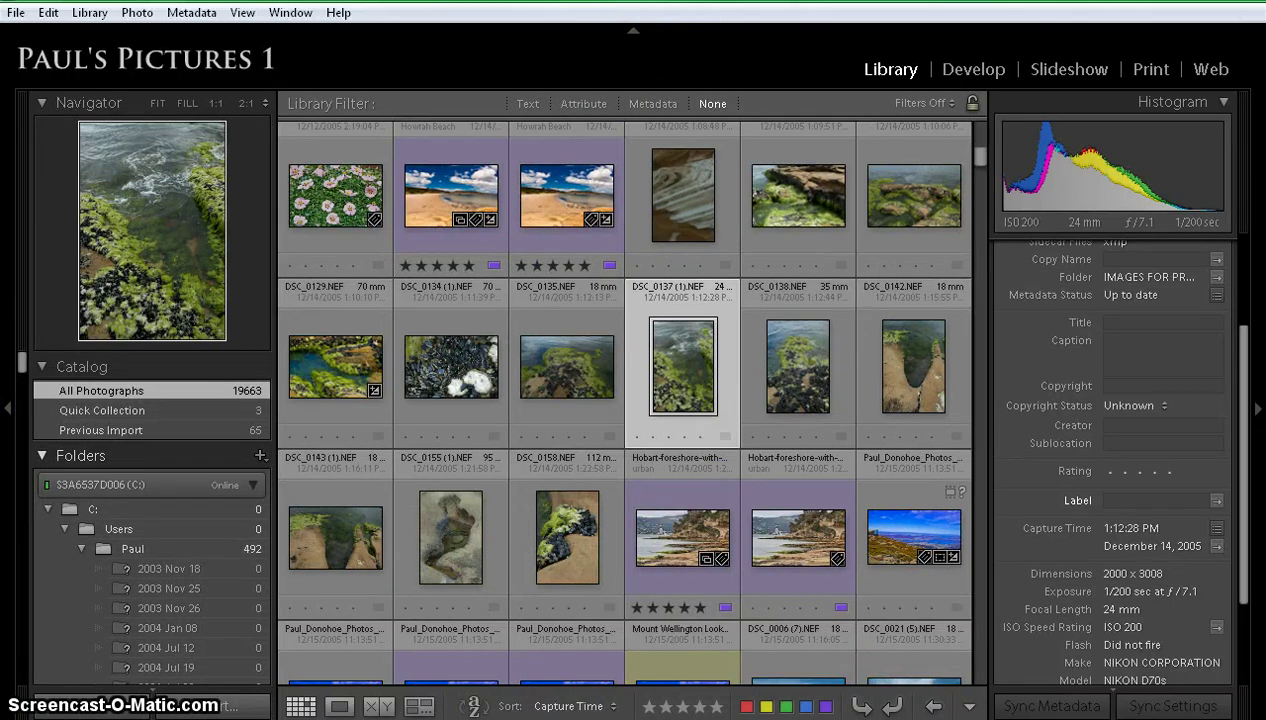
key(F6)
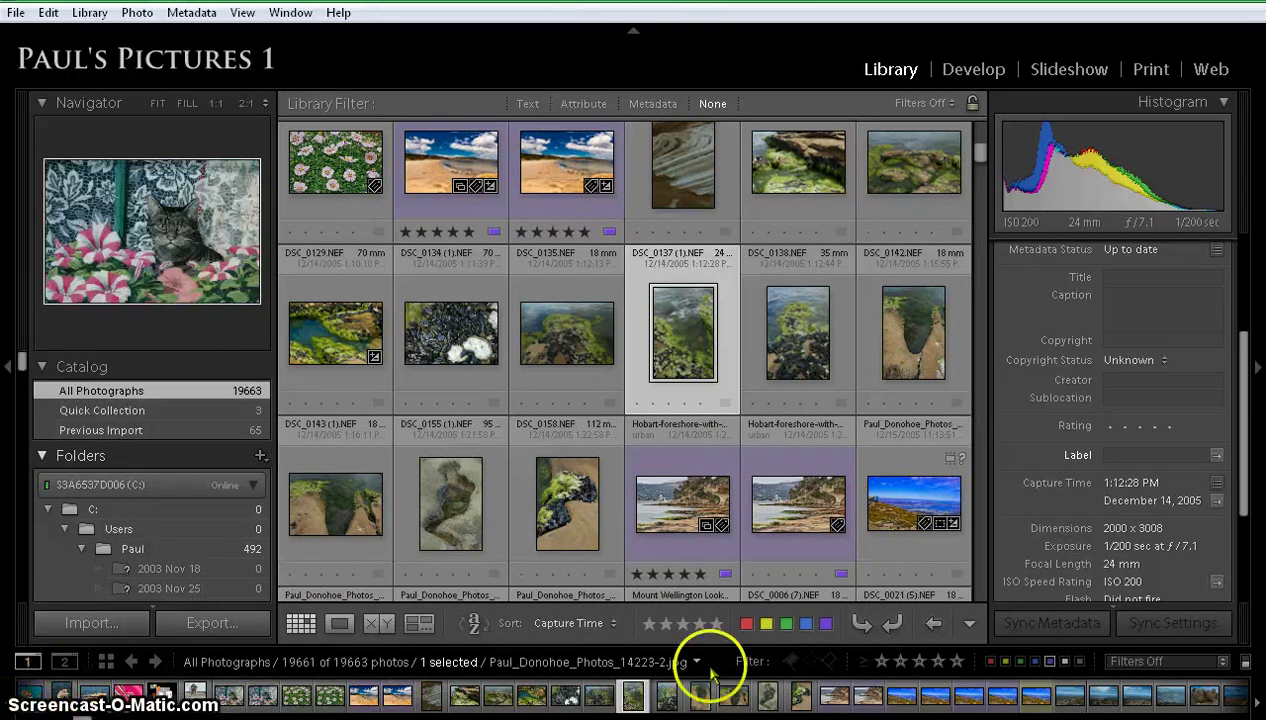
Open Mount-Wellington-&-the-Derwent-River-Hobart-3.dng from the filmstrip in Loupe view and inspect its sky up close.
click(1260, 705)
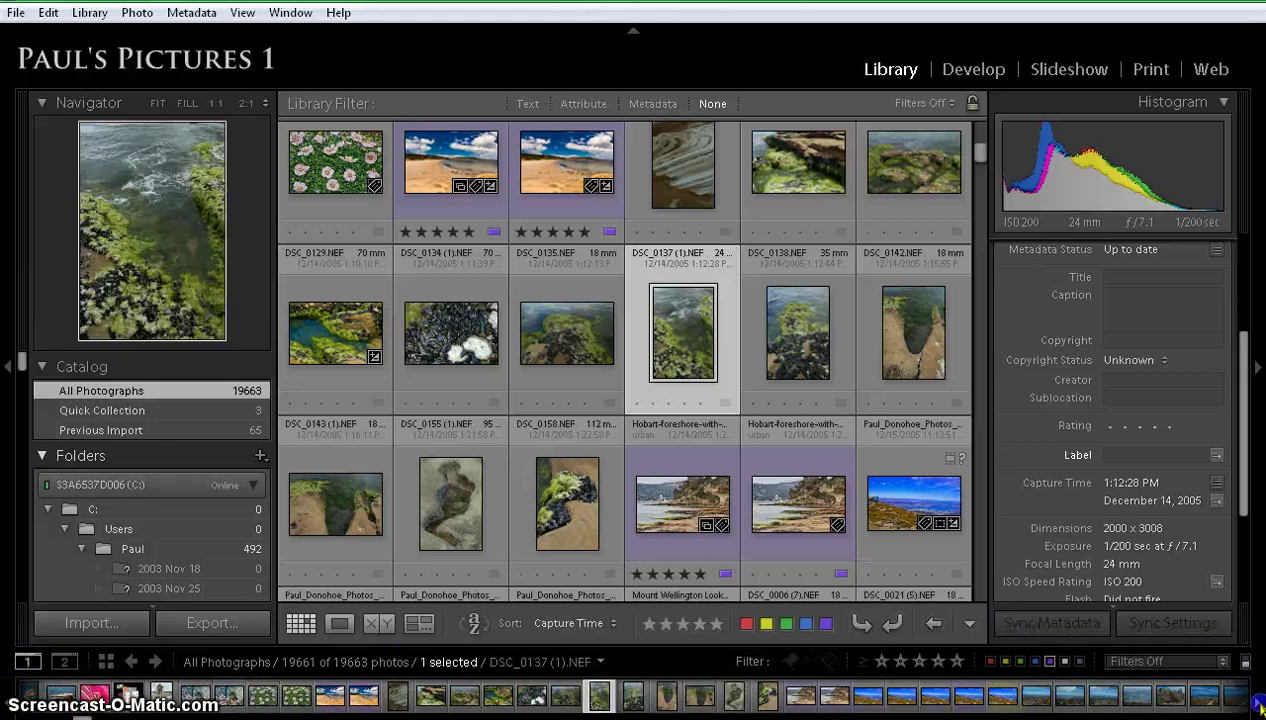
drag(1260, 705, 1260, 705)
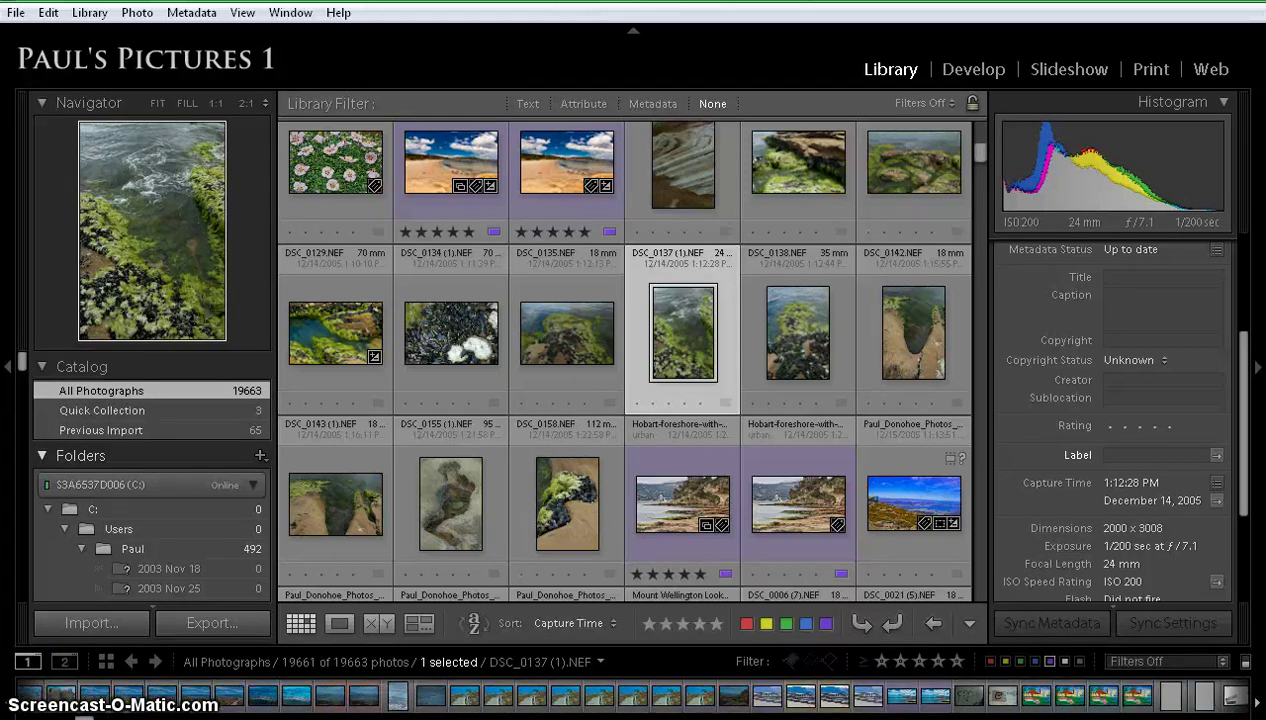
click(938, 701)
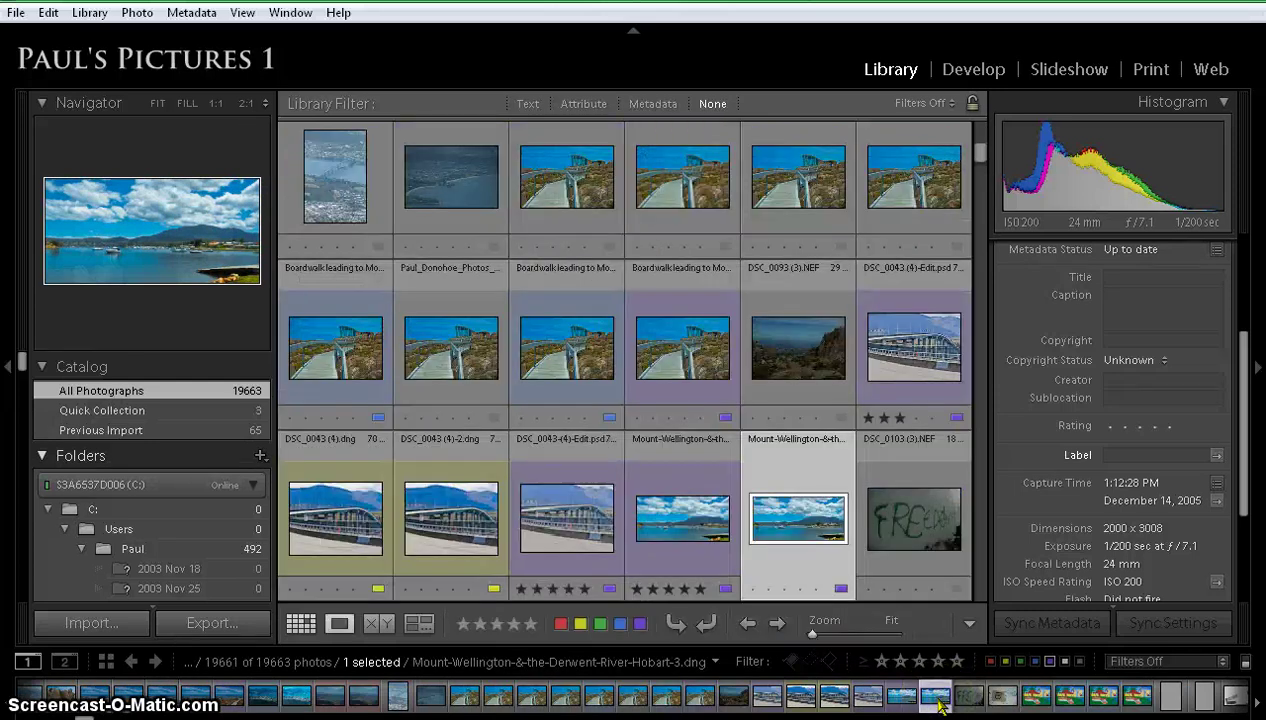
double_click(843, 558)
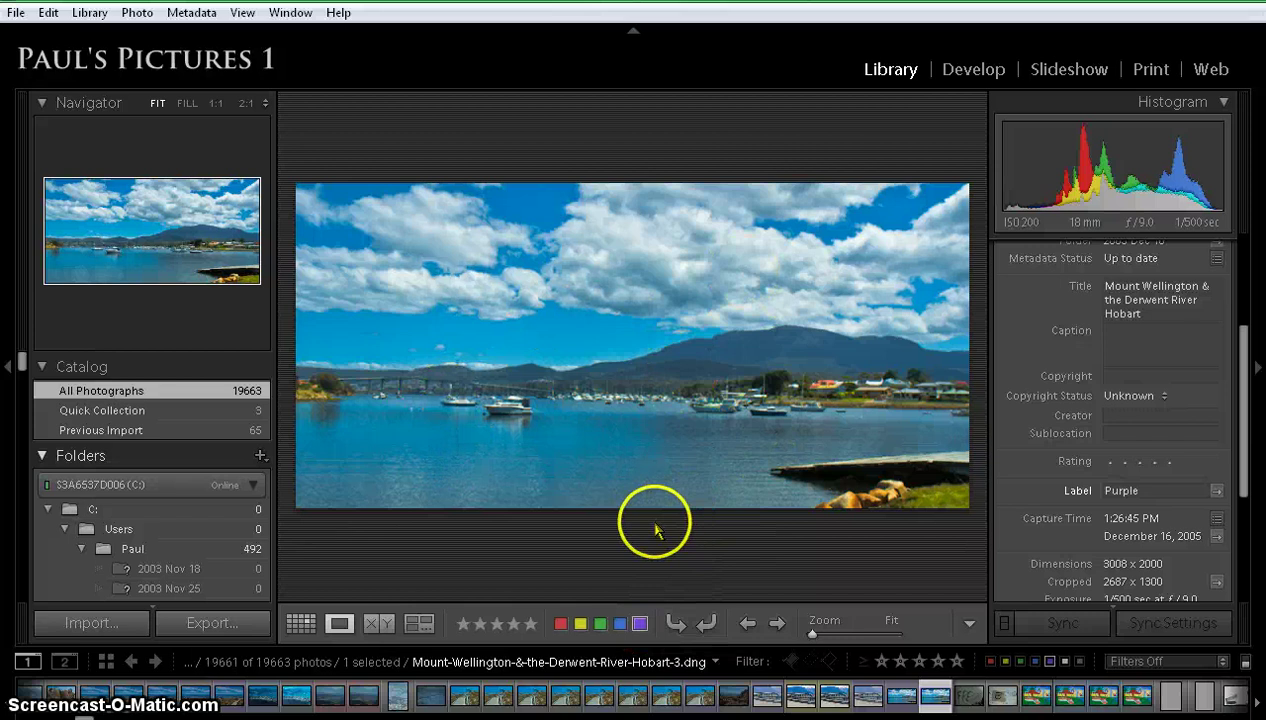
click(443, 362)
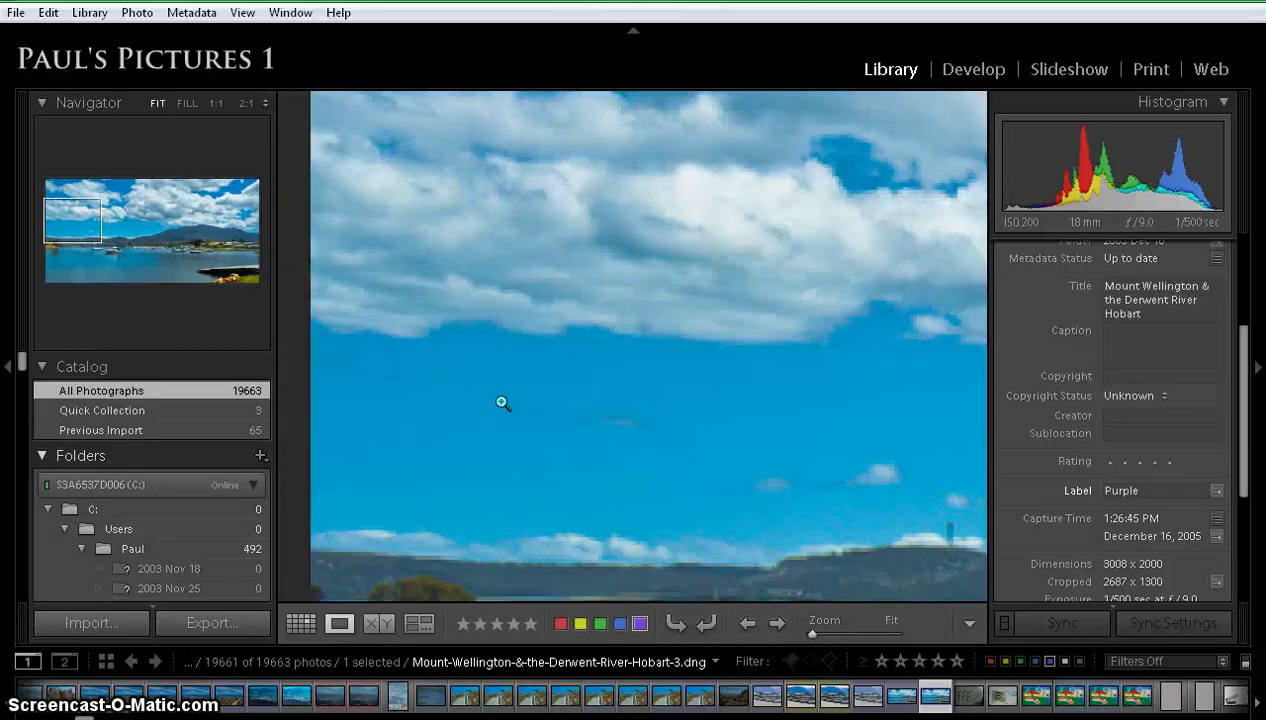
click(501, 401)
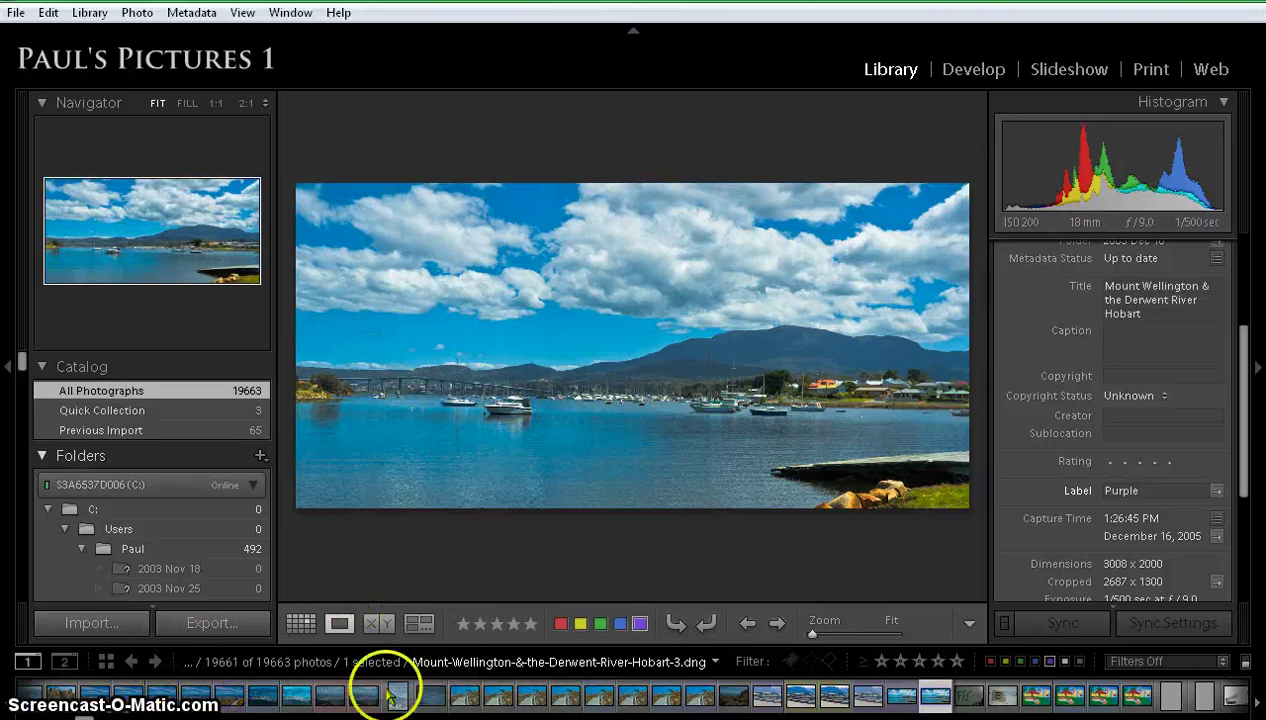
click(339, 623)
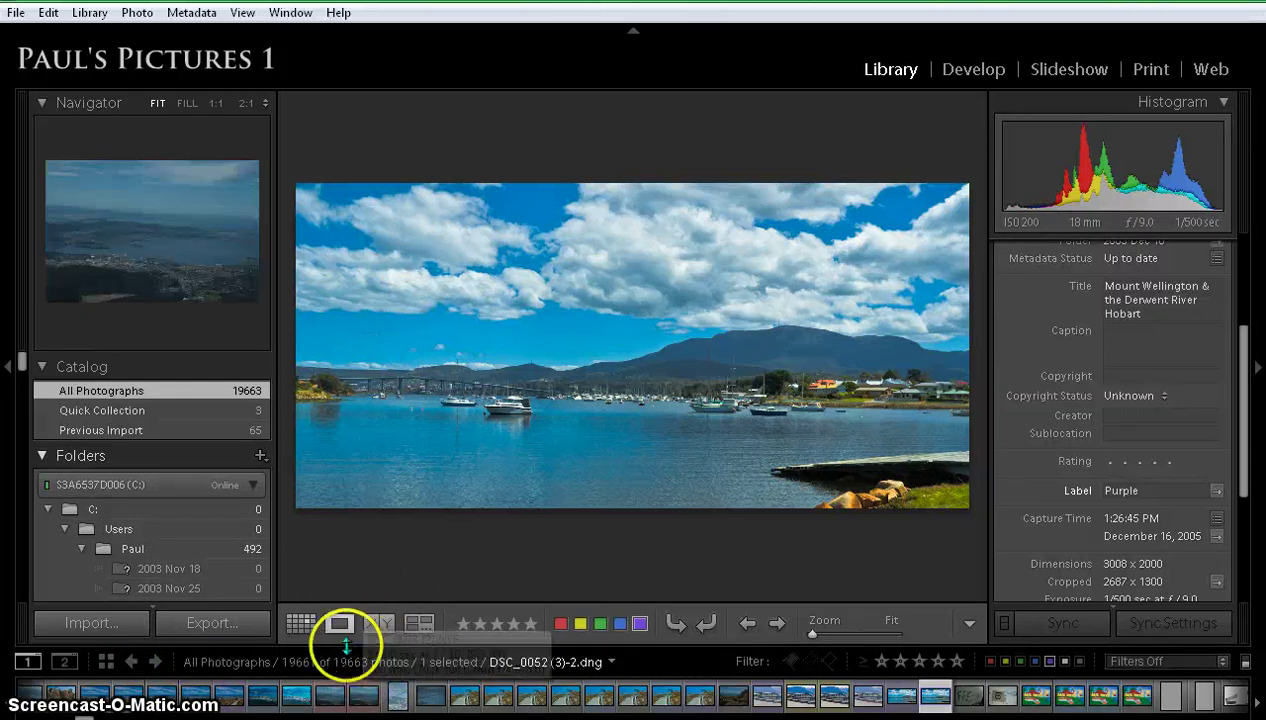
click(377, 621)
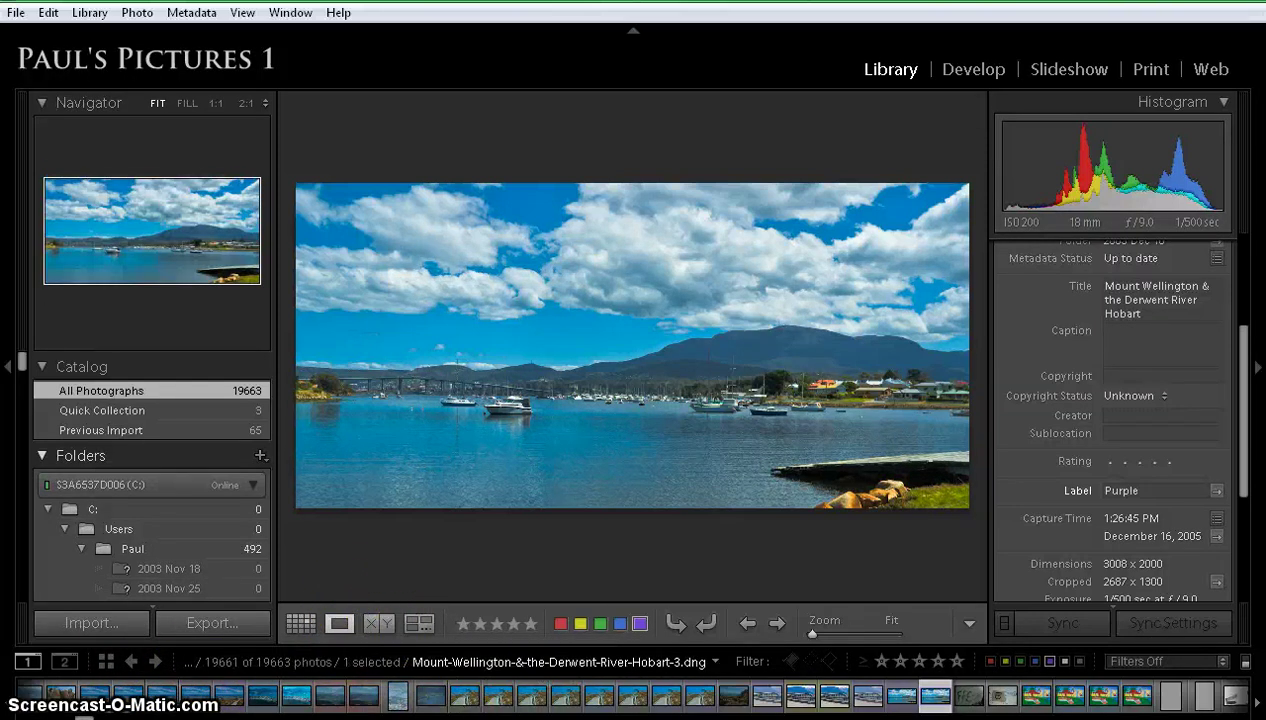